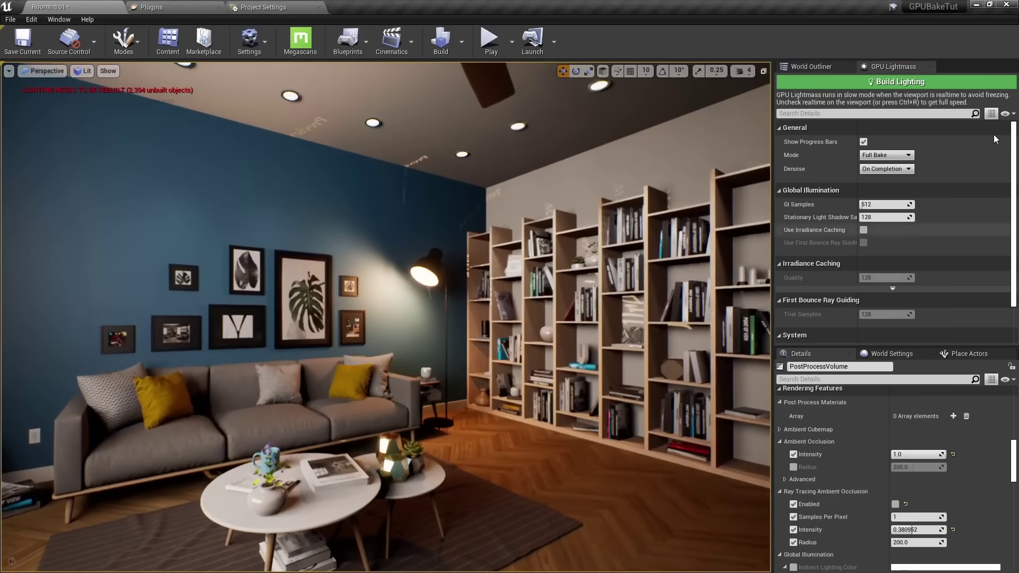
Step: Start the GPU Lightmass lighting bake and pull the view back toward the blue wall
{"action": "left_click", "coordinate": [922, 82]}
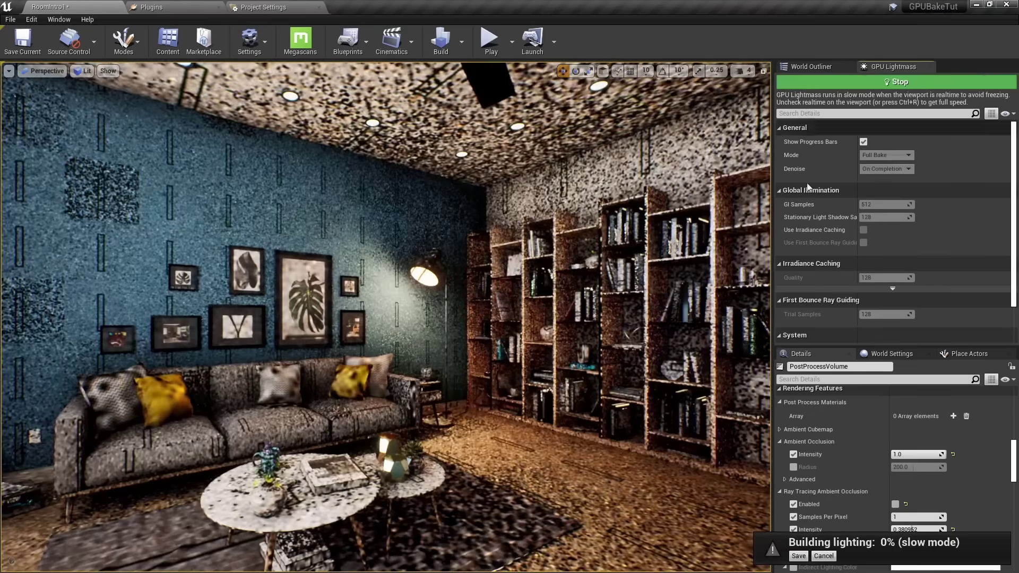
{"action": "left_click_drag", "start_coordinate": [591, 194], "coordinate": [563, 228]}
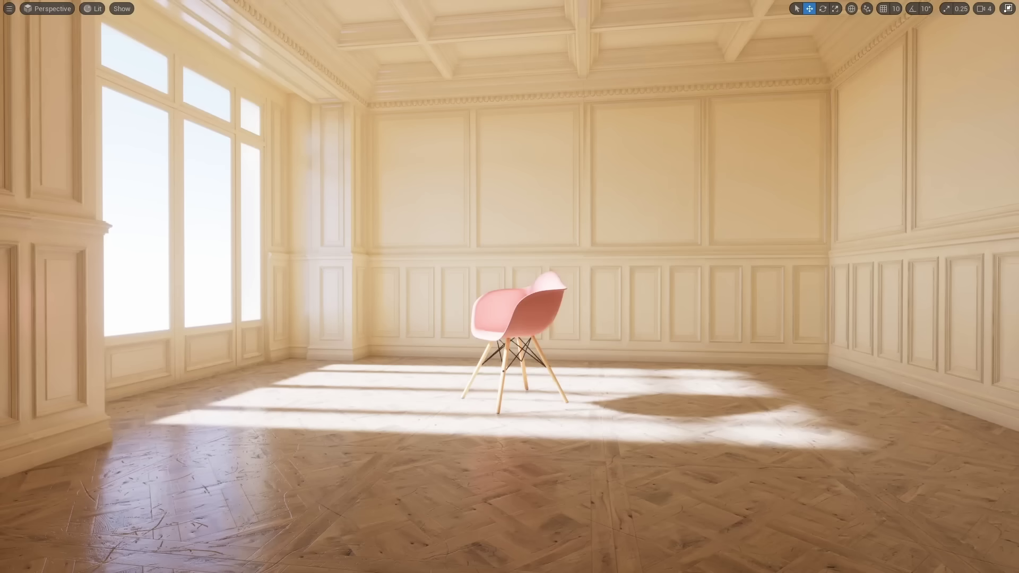
Step: Drag the pink chair to a new spot on the parquet, framing it with F, and settle it upright
{"action": "right_click_drag", "start_coordinate": [655, 339], "coordinate": [655, 339]}
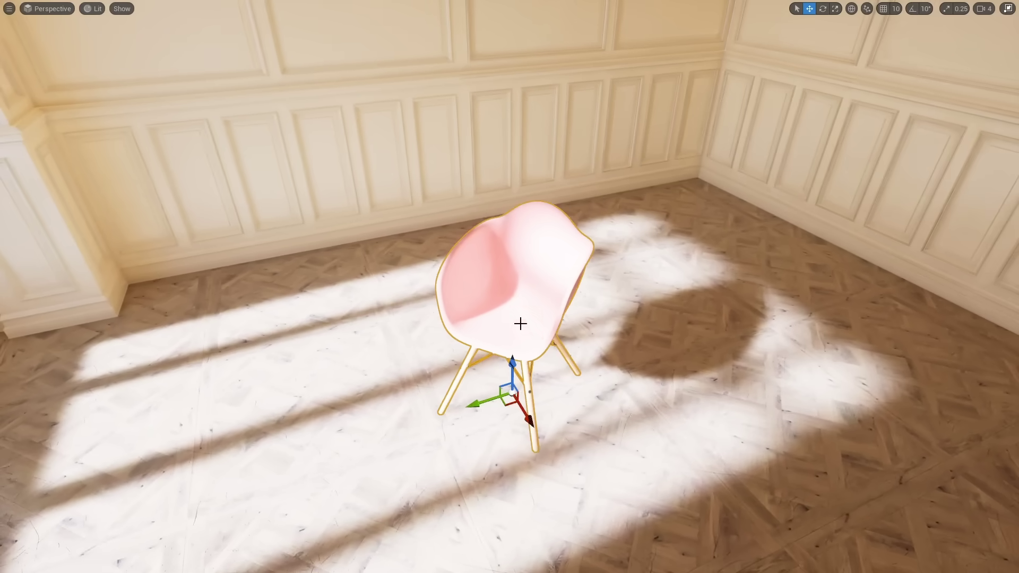
{"action": "left_click_drag", "start_coordinate": [507, 407], "coordinate": [355, 410]}
{"action": "right_click_drag", "start_coordinate": [355, 410], "coordinate": [372, 379]}
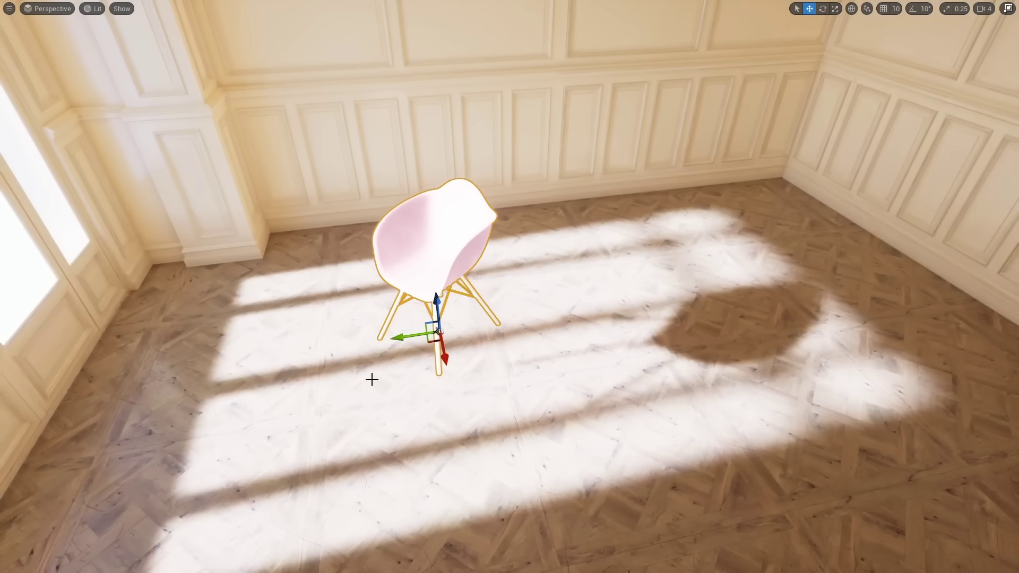
{"action": "mouse_move", "coordinate": [428, 341]}
{"action": "left_mouse_down"}
{"action": "mouse_move", "coordinate": [425, 404]}
{"action": "mouse_move", "coordinate": [356, 372]}
{"action": "mouse_move", "coordinate": [421, 340]}
{"action": "left_mouse_up"}
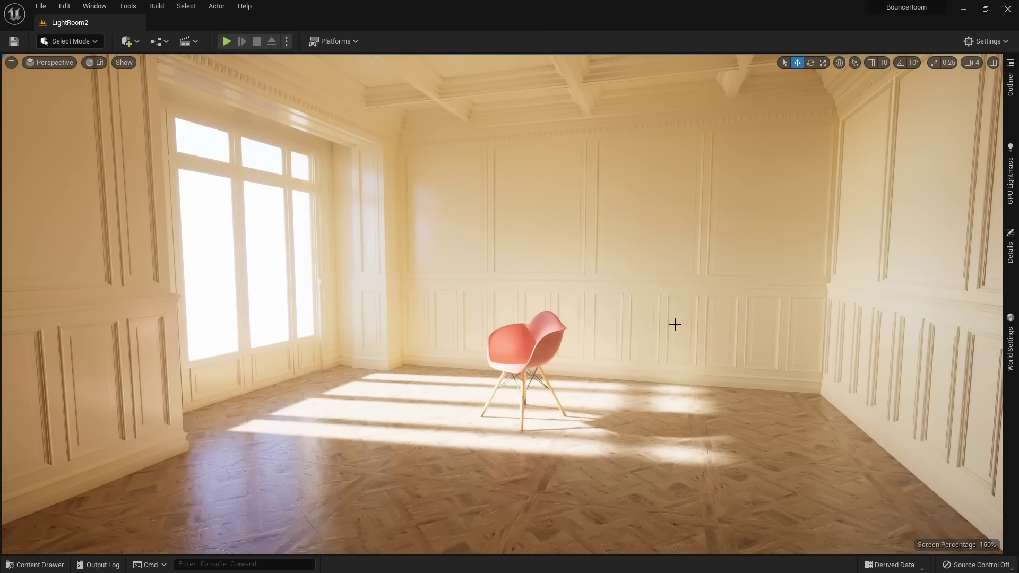
{"action": "right_click_drag", "start_coordinate": [680, 324], "coordinate": [723, 263]}
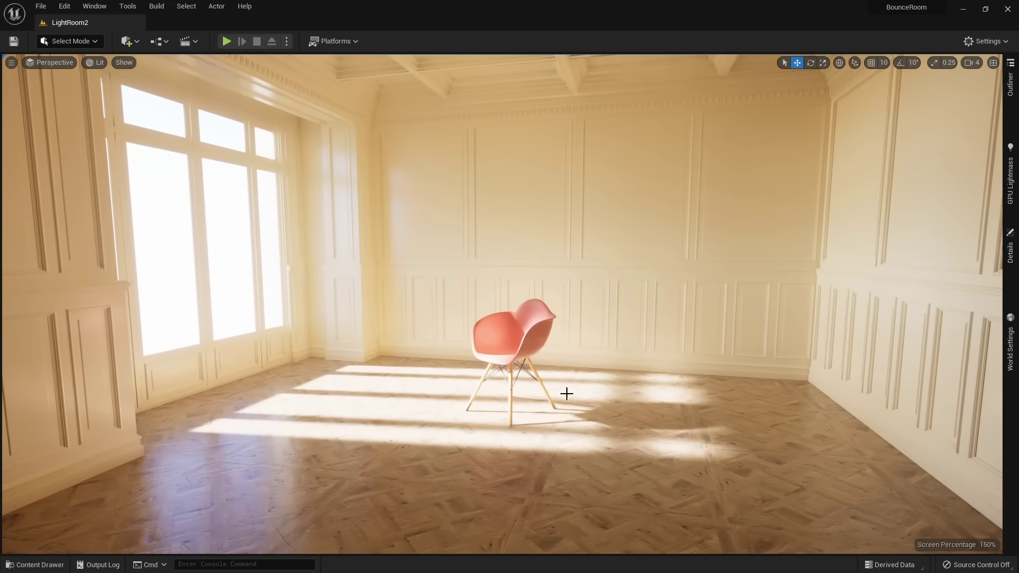
{"action": "key", "text": "f"}
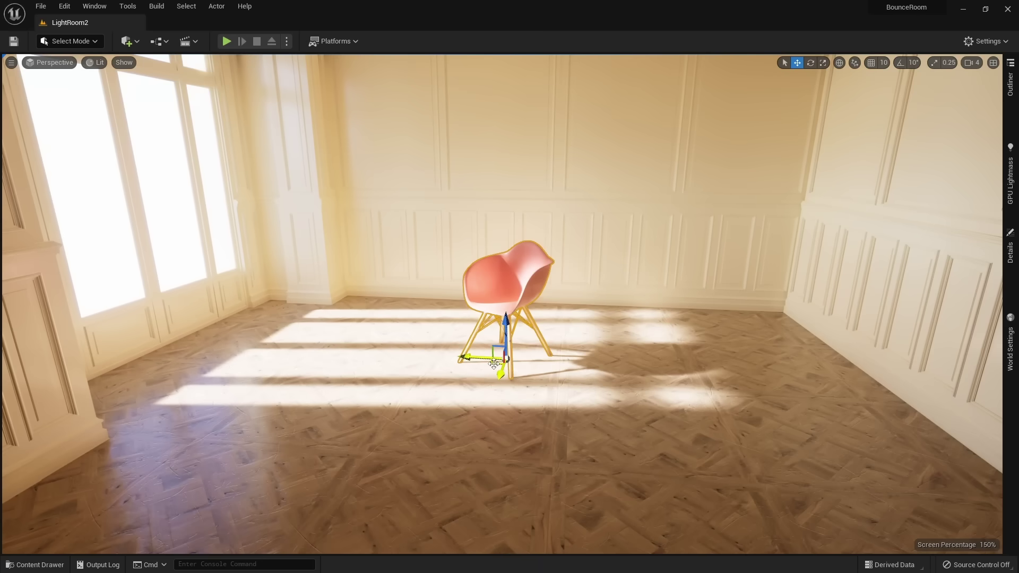
{"action": "mouse_move", "coordinate": [494, 363]}
{"action": "left_mouse_down"}
{"action": "mouse_move", "coordinate": [500, 345]}
{"action": "mouse_move", "coordinate": [491, 348]}
{"action": "left_mouse_up"}
{"action": "right_click_drag", "start_coordinate": [489, 348], "coordinate": [353, 245]}
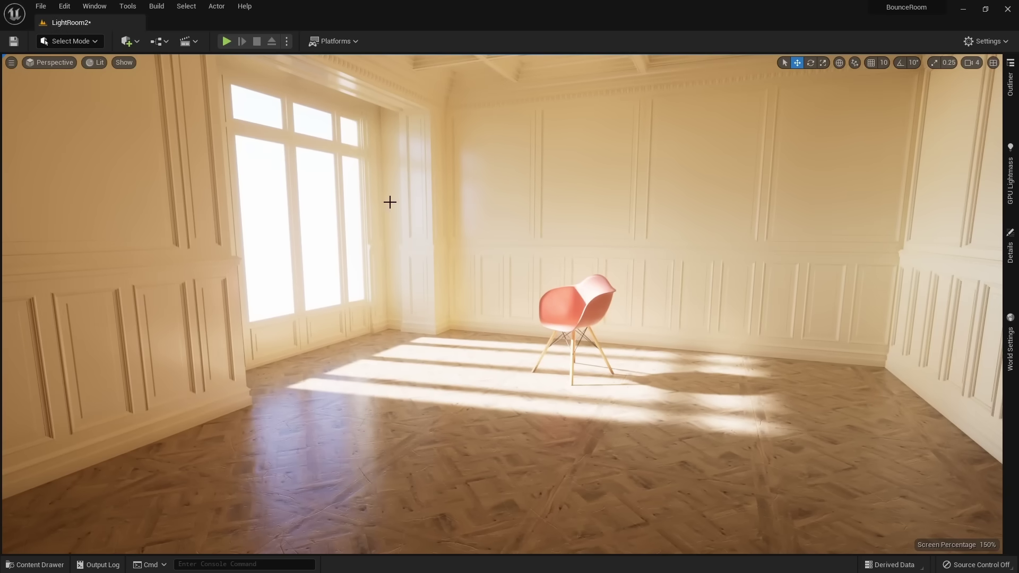
Step: Add a cube by the window, scale it tall, slide it left, and preview in game view
{"action": "left_click", "coordinate": [129, 42]}
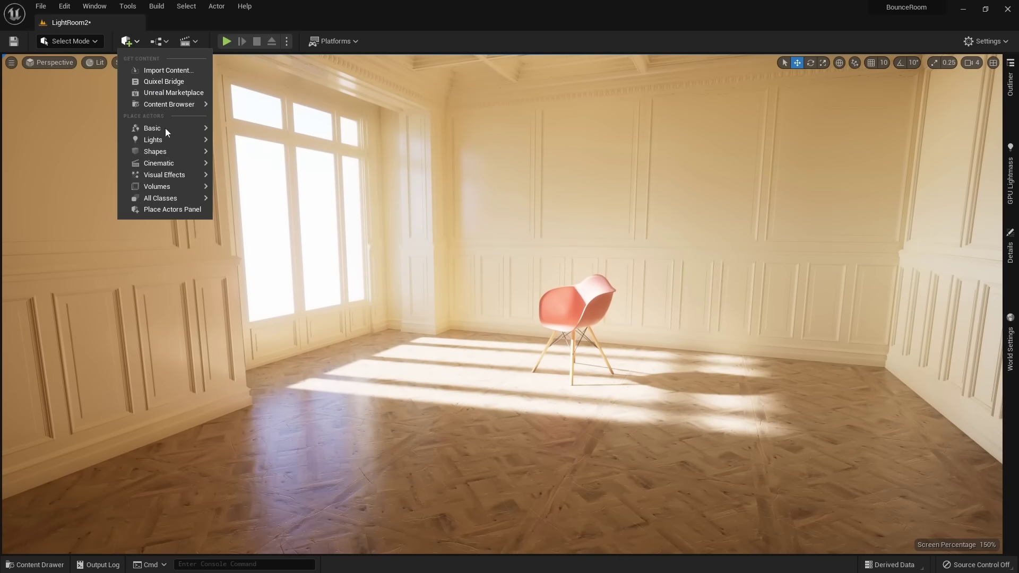
{"action": "mouse_move", "coordinate": [159, 152]}
{"action": "left_click_drag", "start_coordinate": [255, 155], "coordinate": [401, 340]}
{"action": "key", "text": "r"}
{"action": "key", "text": "w"}
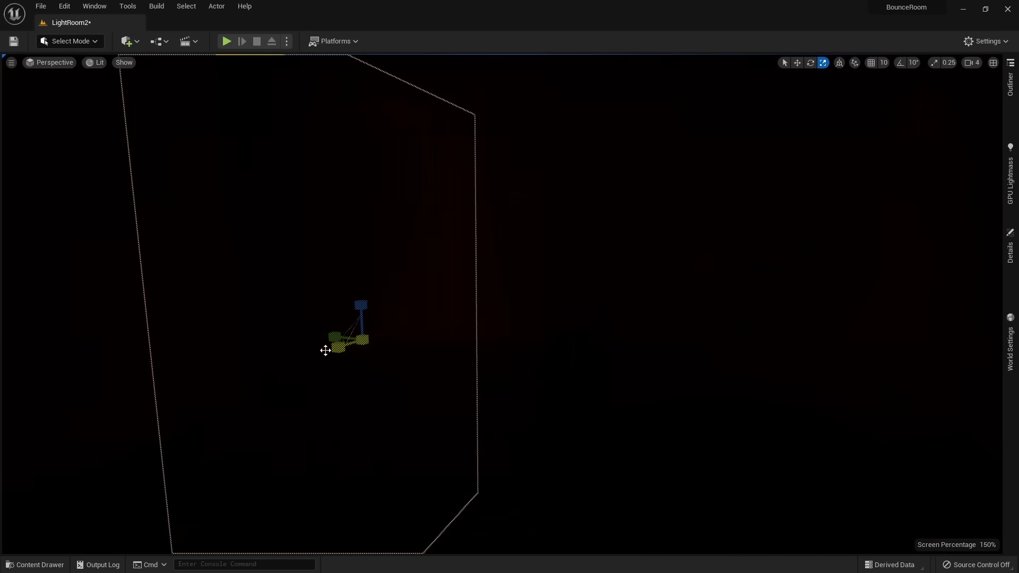
{"action": "left_click_drag", "start_coordinate": [262, 363], "coordinate": [2, 400]}
{"action": "right_click_drag", "start_coordinate": [41, 395], "coordinate": [8, 395]}
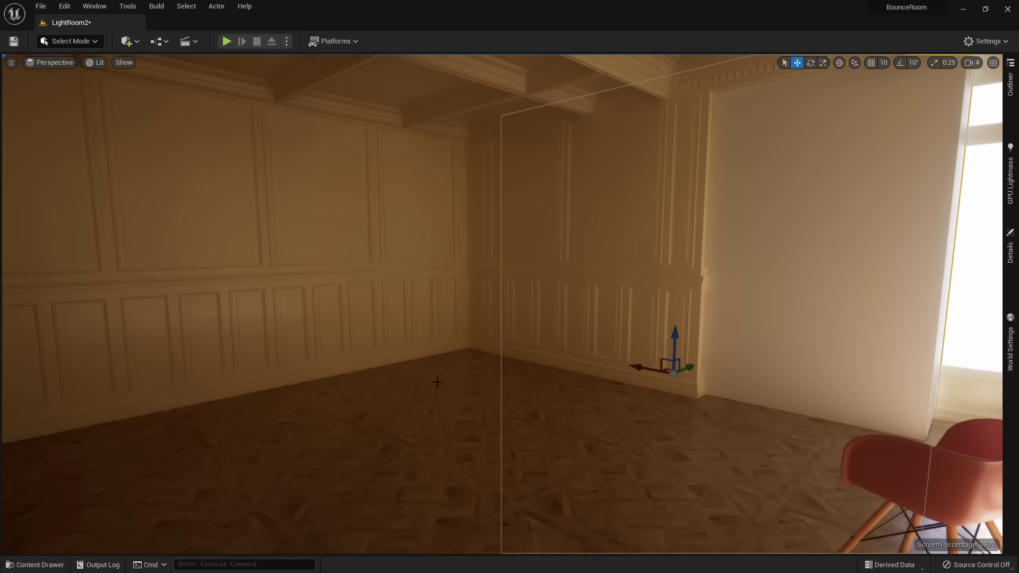
{"action": "key", "text": "g"}
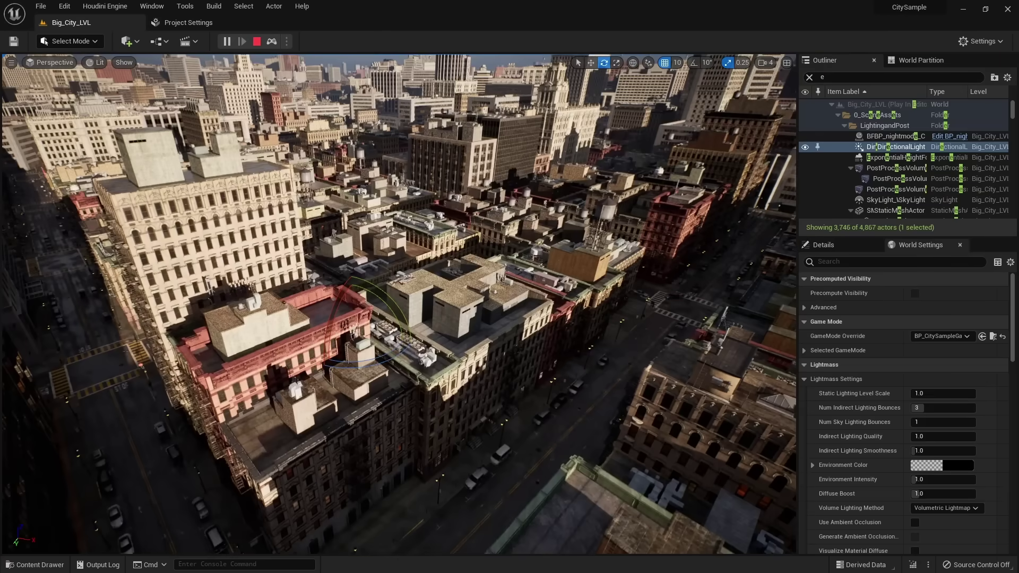
Step: Rotate the DirectionalLight to sweep shadows, then move the silver car onto the storefront sidewalk
{"action": "left_click_drag", "start_coordinate": [372, 361], "coordinate": [408, 335]}
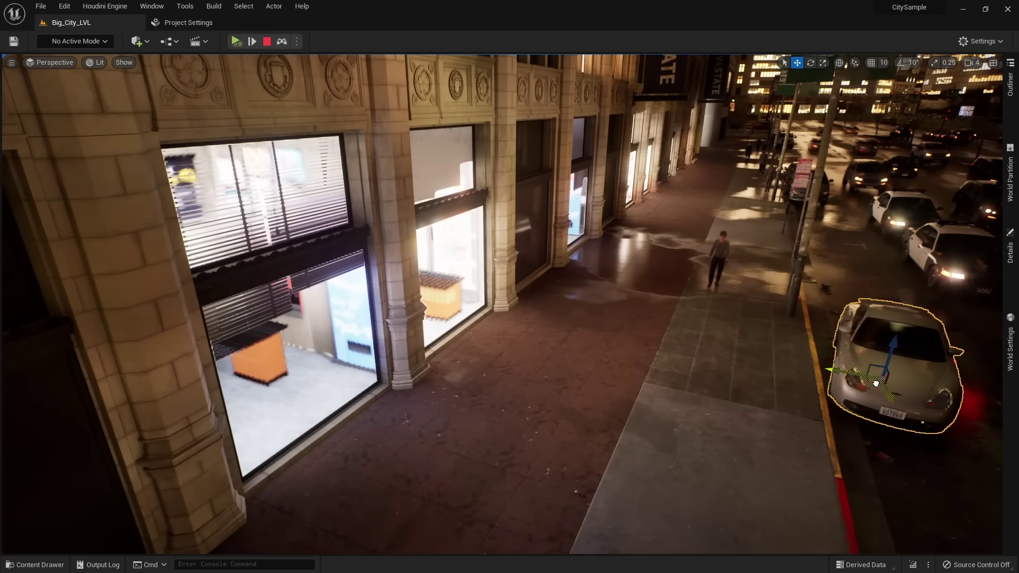
{"action": "left_click_drag", "start_coordinate": [876, 383], "coordinate": [746, 366]}
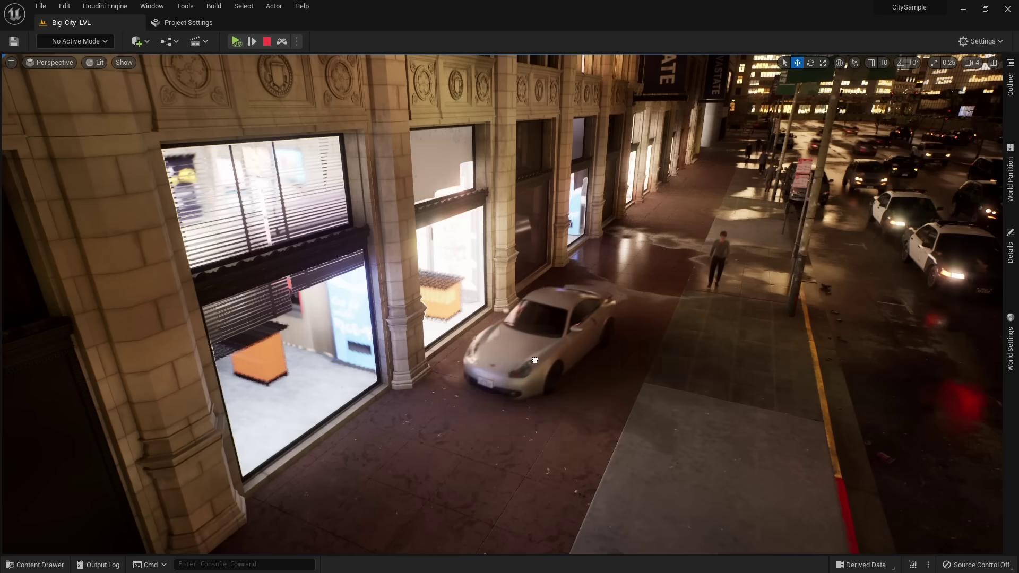
{"action": "left_click_drag", "start_coordinate": [502, 401], "coordinate": [471, 428]}
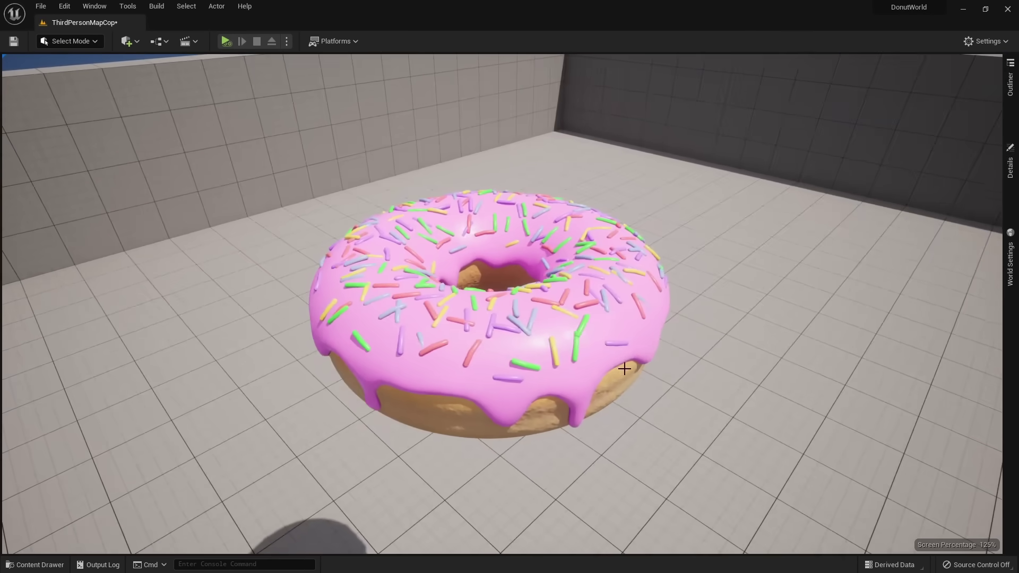
Step: In wireframe view, select a pink donut, drag it toward the camera, and switch to rotate
{"action": "key", "text": "F1"}
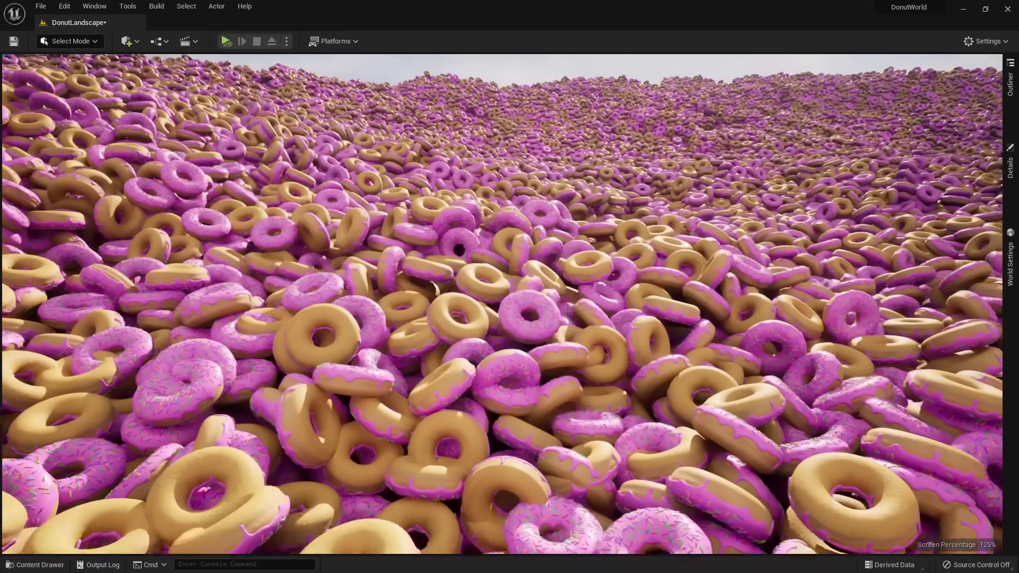
{"action": "left_click", "coordinate": [554, 313]}
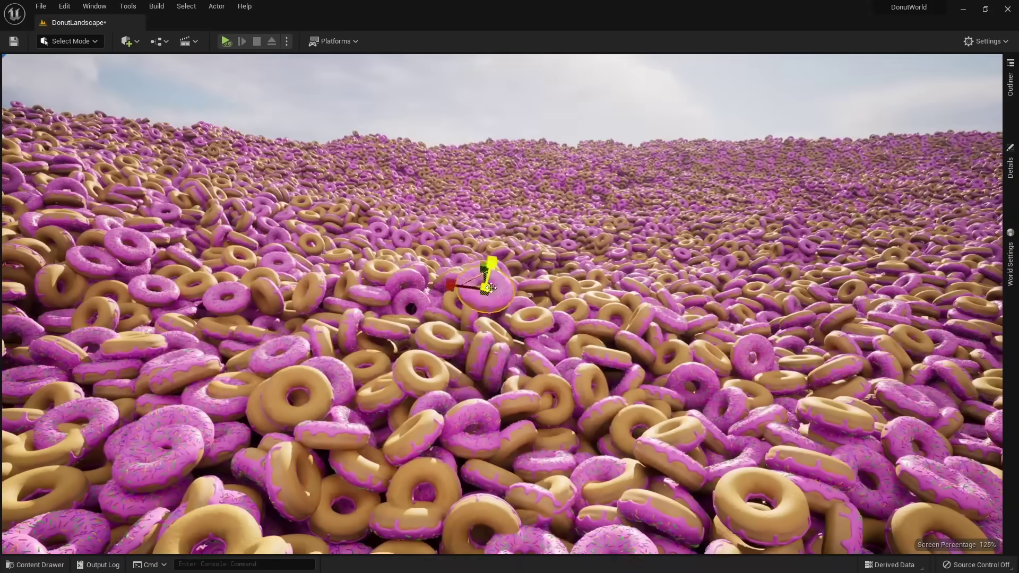
{"action": "left_click_drag", "start_coordinate": [489, 269], "coordinate": [562, 269]}
{"action": "key", "text": "e"}
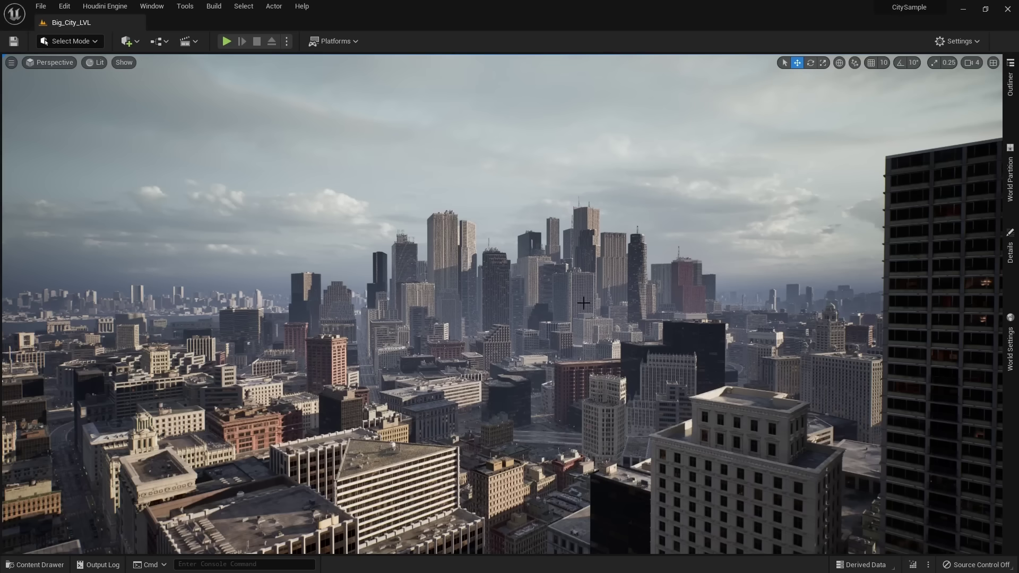
Step: Switch the viewport view mode to Nanite Visualization > Triangles
{"action": "left_click", "coordinate": [98, 62]}
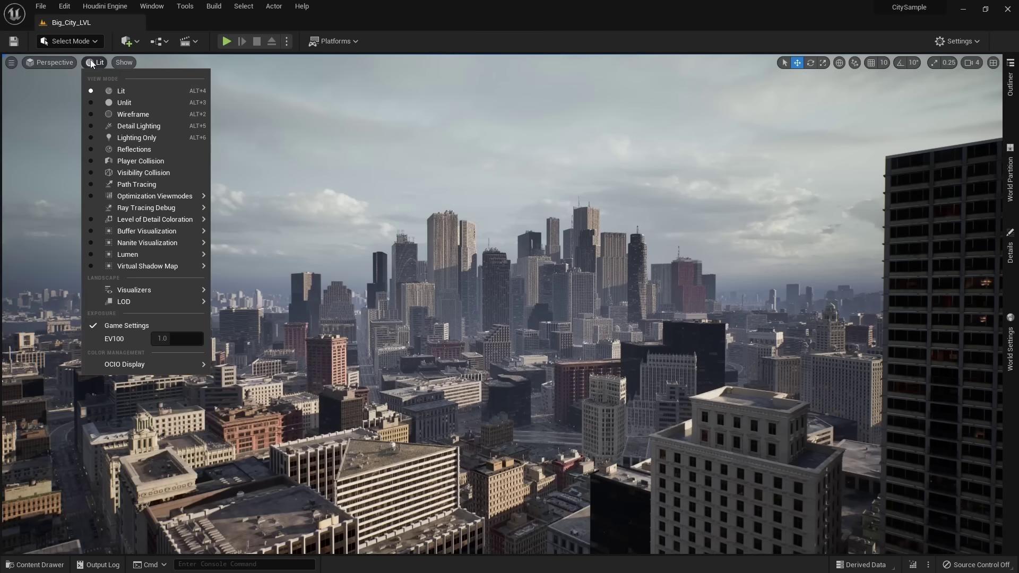
{"action": "mouse_move", "coordinate": [155, 243]}
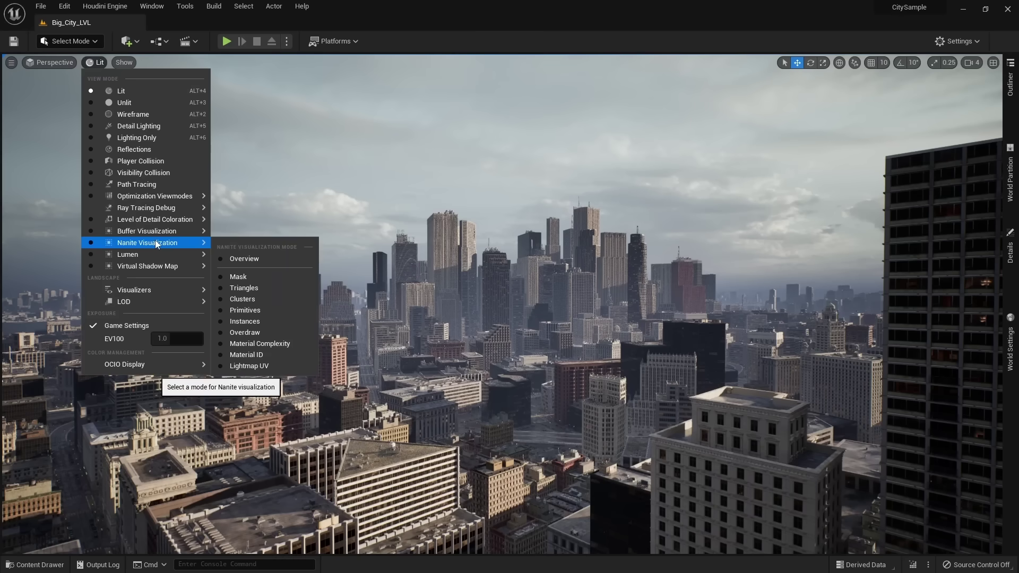
{"action": "left_click", "coordinate": [267, 288]}
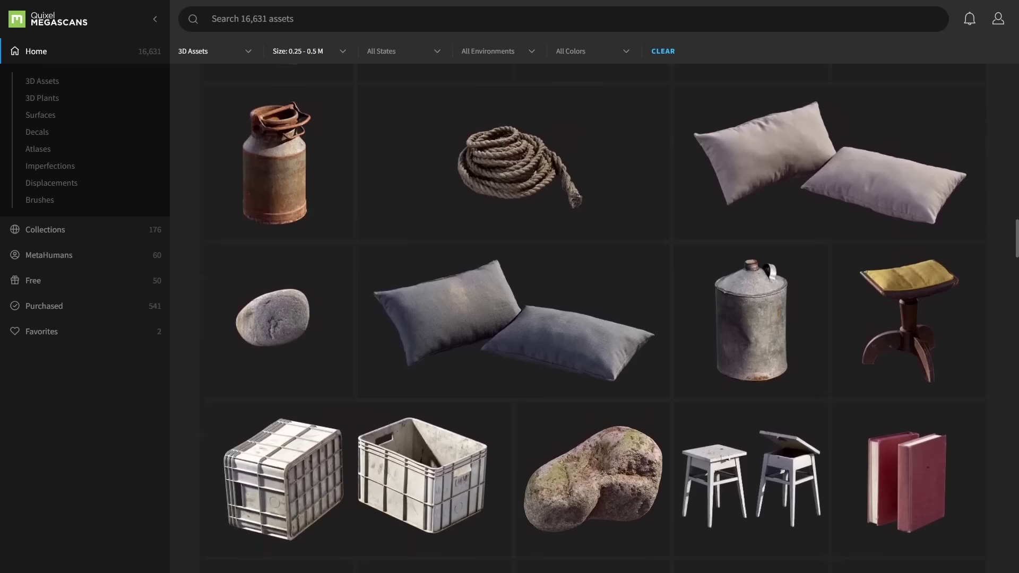
{"action": "scroll", "coordinate": [533, 290], "scroll_direction": "down", "scroll_amount": 5}
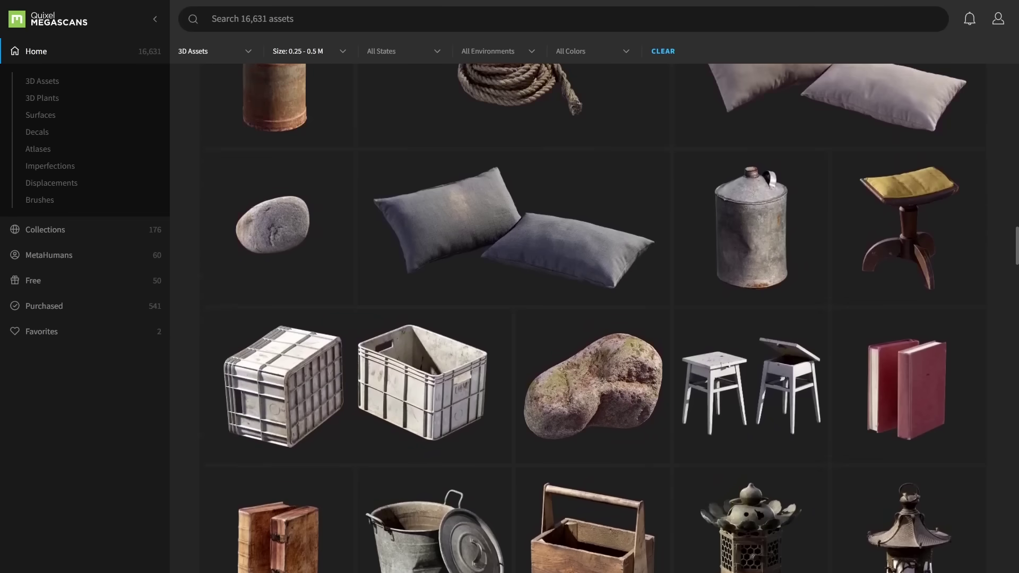
{"action": "scroll", "coordinate": [533, 289], "scroll_direction": "down", "scroll_amount": 6}
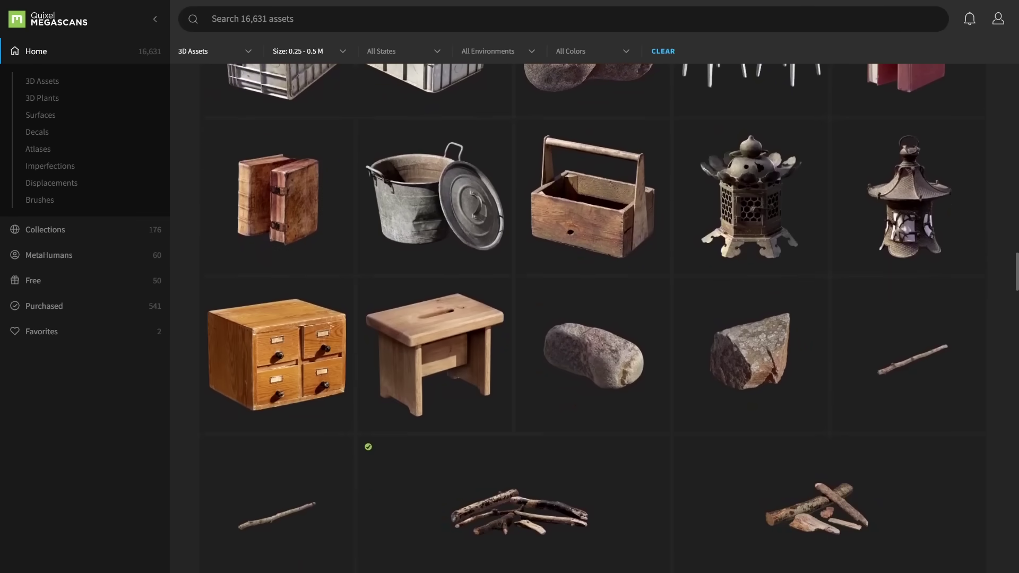
{"action": "scroll", "coordinate": [593, 317], "scroll_direction": "down", "scroll_amount": 3}
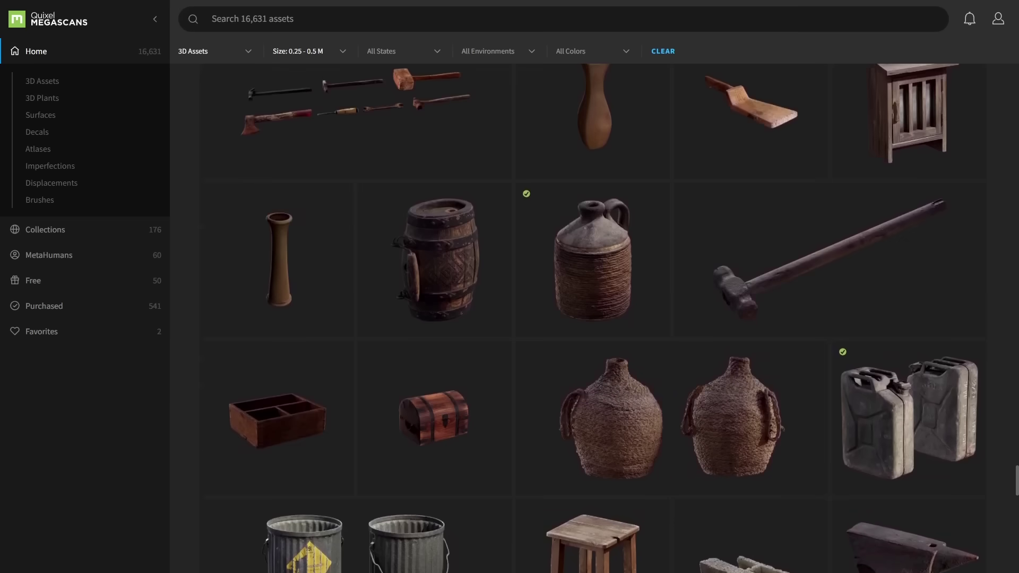
{"action": "scroll", "coordinate": [589, 318], "scroll_direction": "down", "scroll_amount": 5}
{"action": "scroll", "coordinate": [589, 319], "scroll_direction": "down", "scroll_amount": 6}
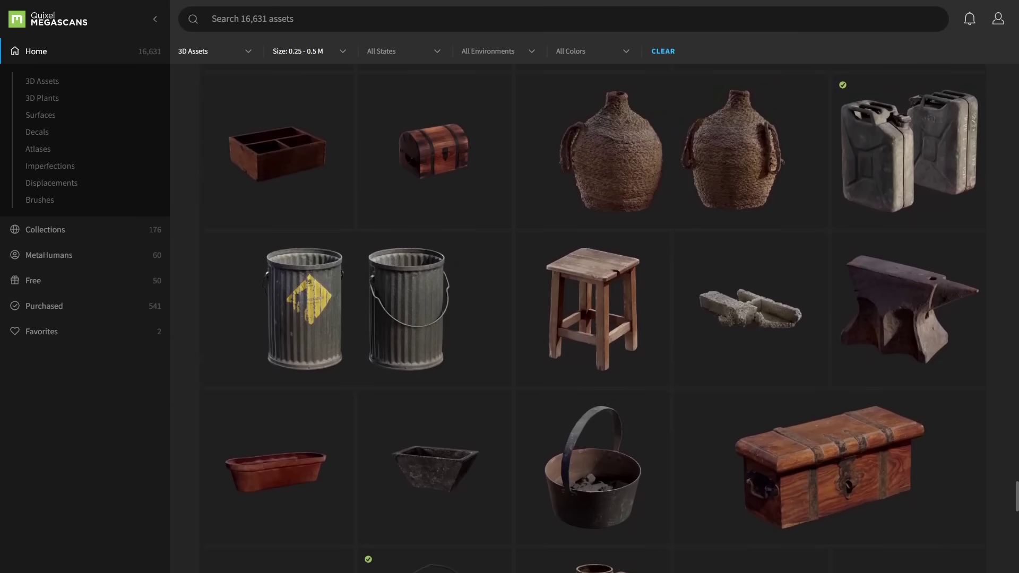
{"action": "scroll", "coordinate": [589, 319], "scroll_direction": "down", "scroll_amount": 5}
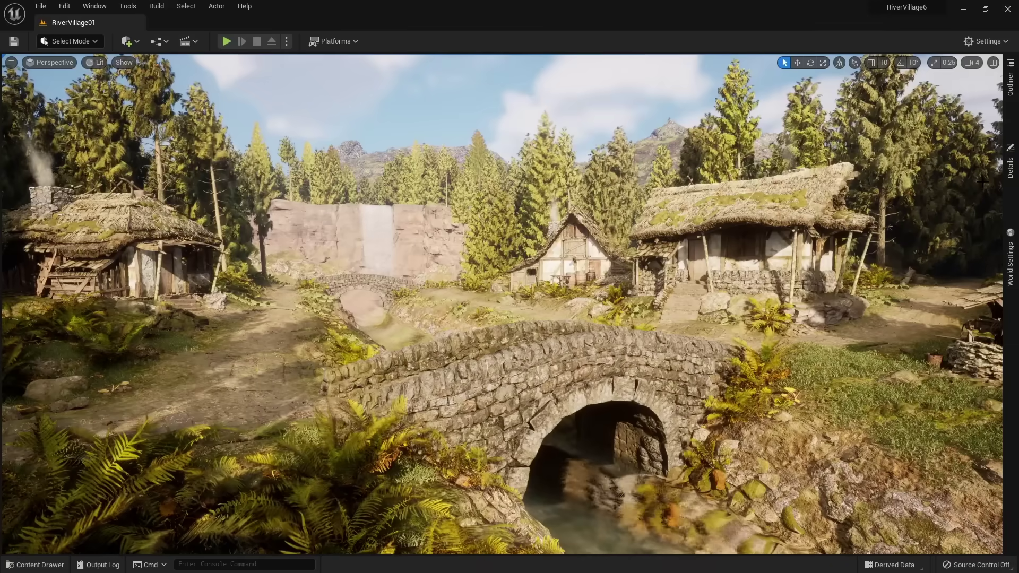
Step: Search Quixel Bridge's 3D Assets for 'desert rock'
{"action": "left_click", "coordinate": [135, 42]}
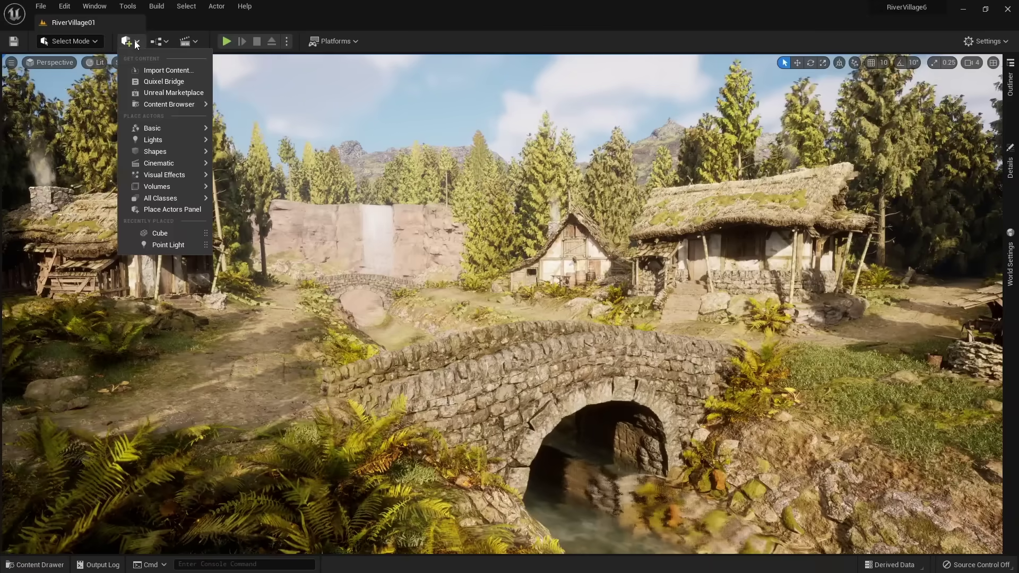
{"action": "left_click", "coordinate": [179, 83]}
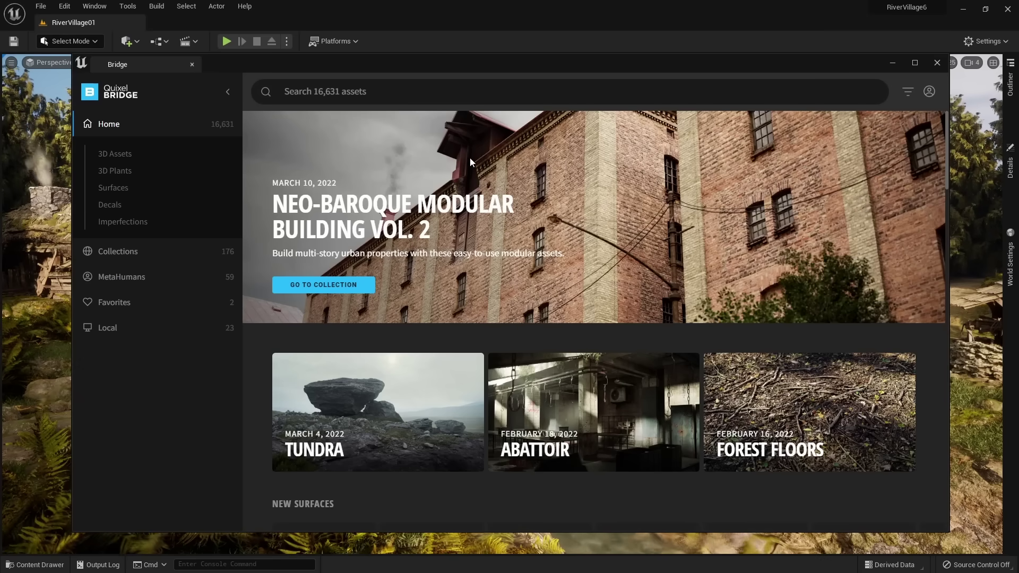
{"action": "left_click", "coordinate": [118, 155]}
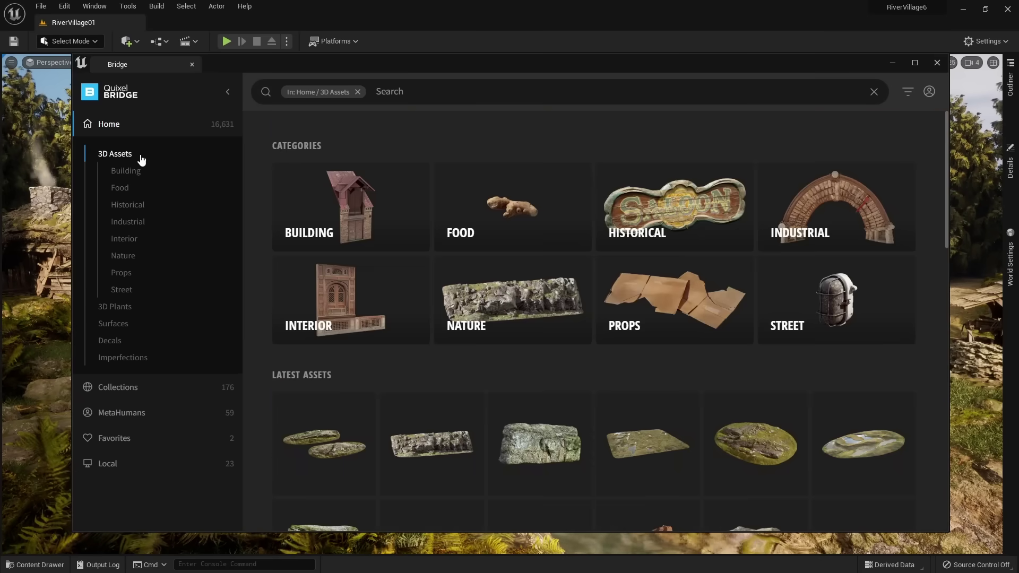
{"action": "left_click", "coordinate": [419, 89]}
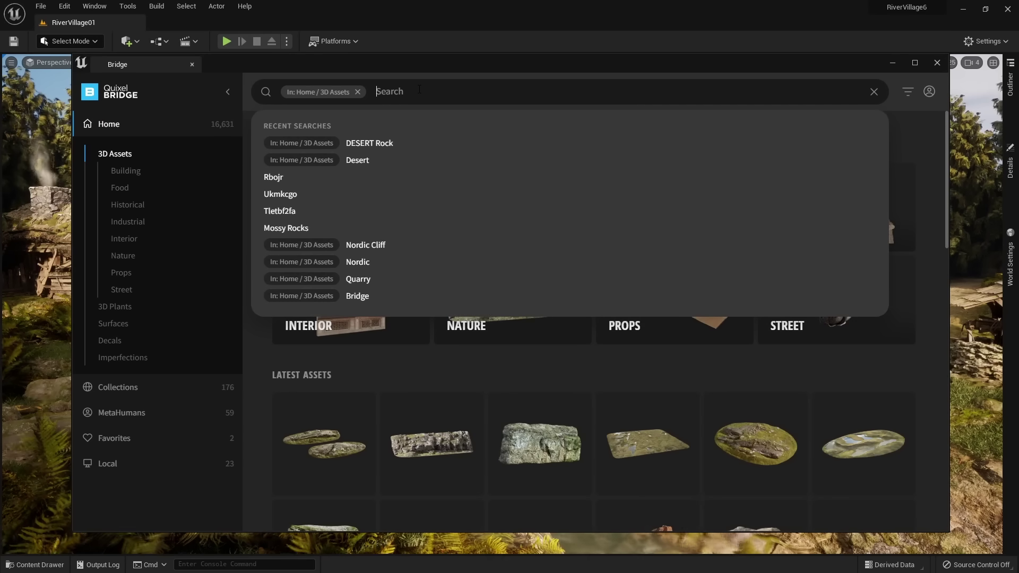
{"action": "type", "text": "desert rock"}
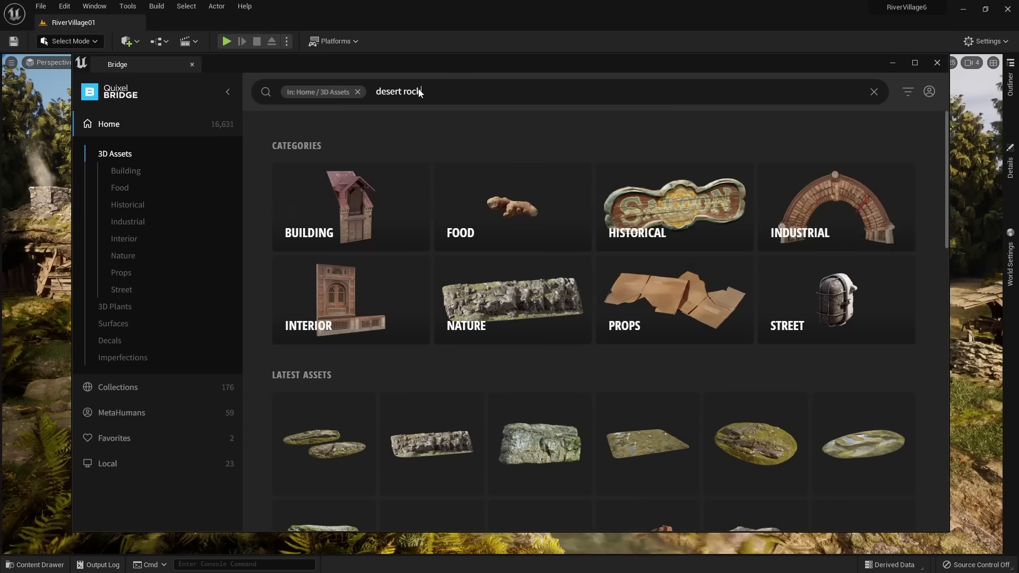
{"action": "key", "text": "Return"}
{"action": "scroll", "coordinate": [714, 316], "scroll_direction": "down", "scroll_amount": 5}
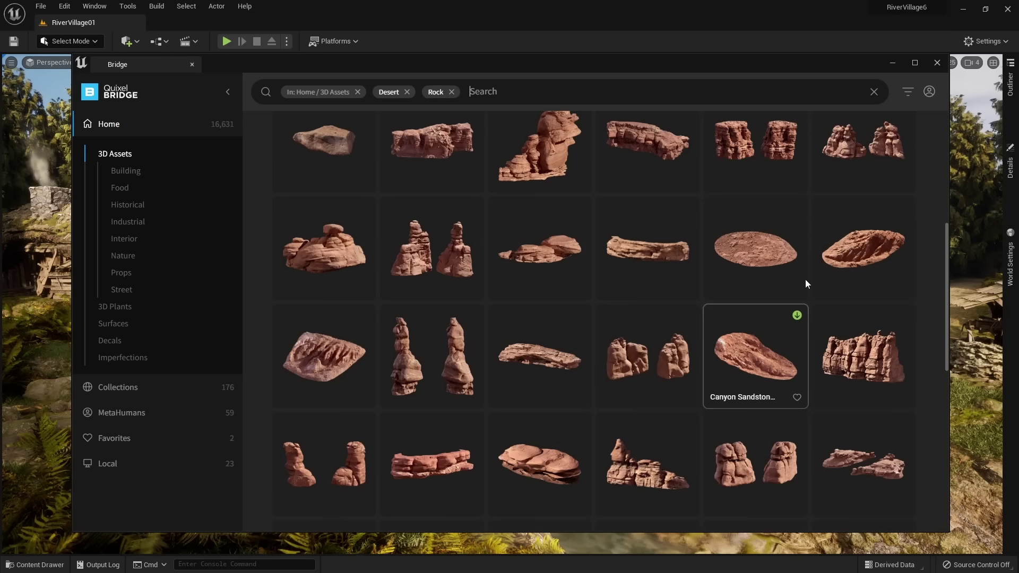
Step: Drag a stacked desert rock into the village beside the stream and adjust it
{"action": "left_click_drag", "start_coordinate": [947, 202], "coordinate": [486, 208]}
{"action": "left_click_drag", "start_coordinate": [325, 66], "coordinate": [248, 67]}
{"action": "scroll", "coordinate": [269, 214], "scroll_direction": "down", "scroll_amount": 2}
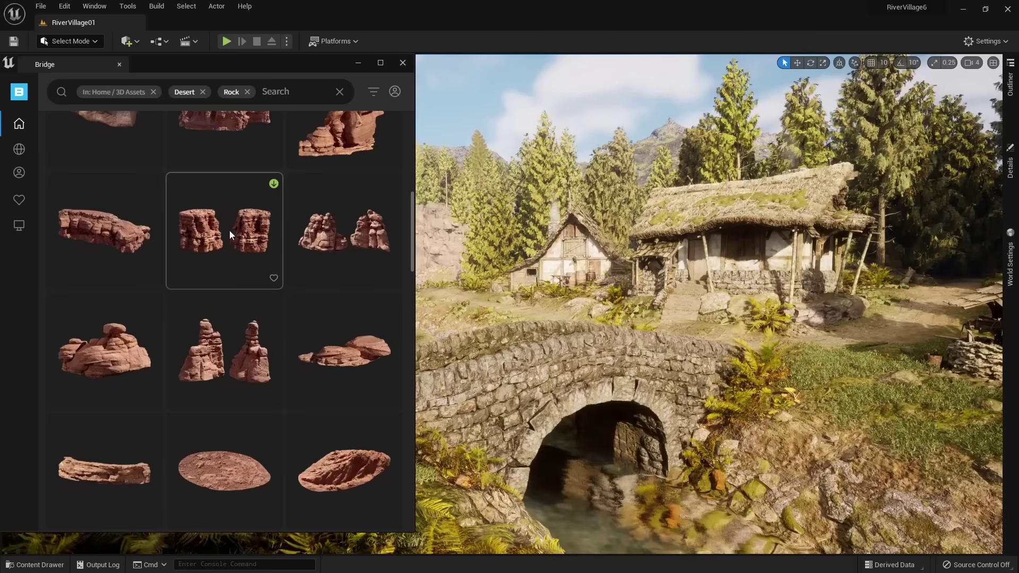
{"action": "left_click_drag", "start_coordinate": [218, 235], "coordinate": [664, 297]}
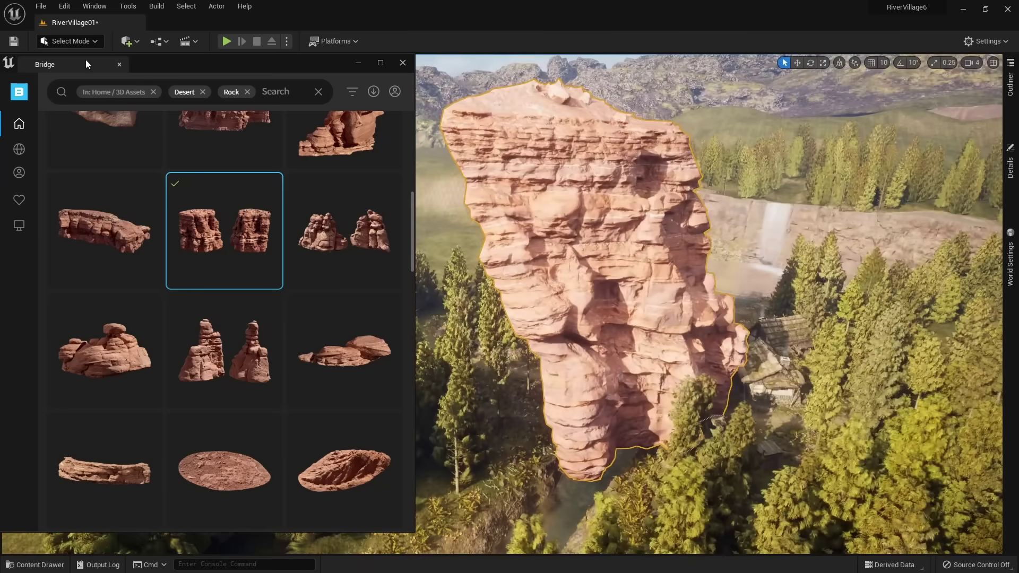
{"action": "right_click_drag", "start_coordinate": [584, 292], "coordinate": [584, 292]}
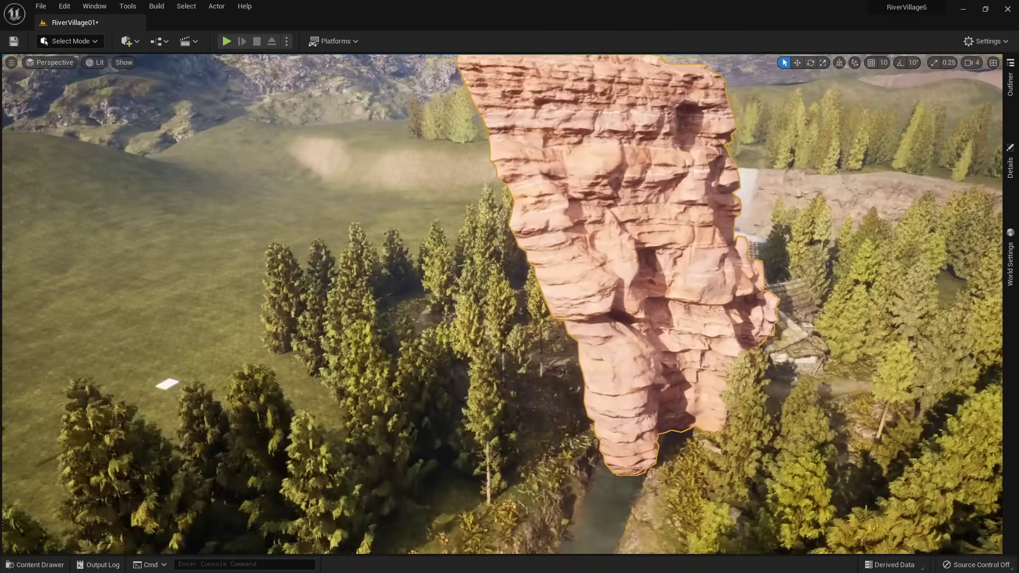
{"action": "key", "text": "r"}
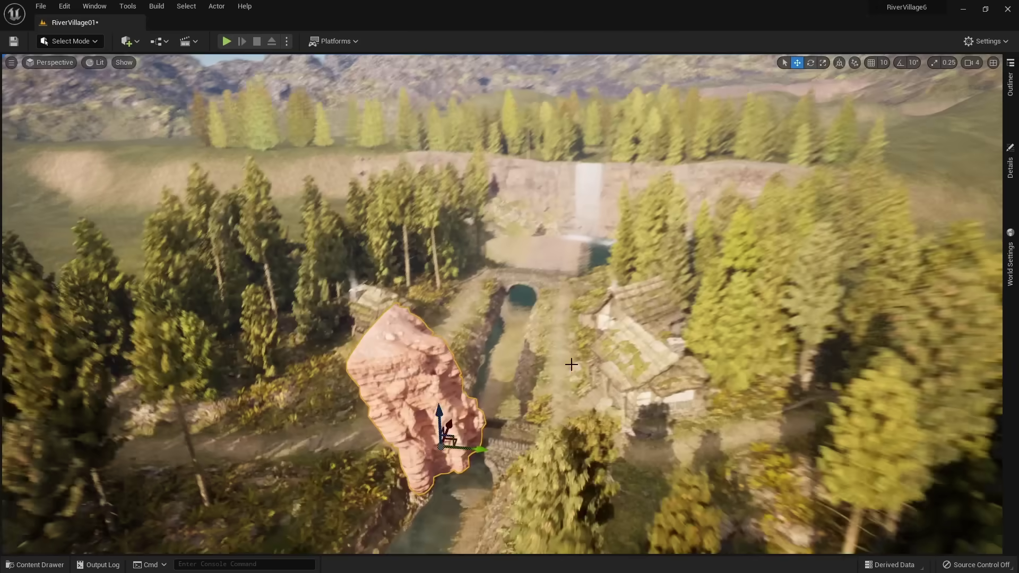
{"action": "key", "text": "e"}
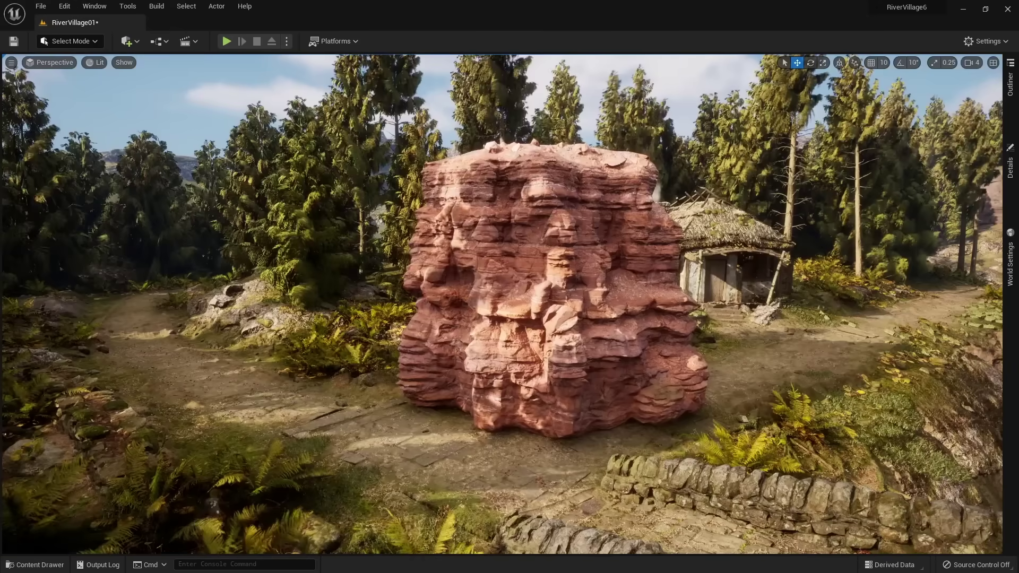
Step: Set the rock material's Albedo Tint to a pale purplish pink and view the result up close
{"action": "left_click_drag", "start_coordinate": [878, 132], "coordinate": [183, 94]}
{"action": "left_click", "coordinate": [232, 202]}
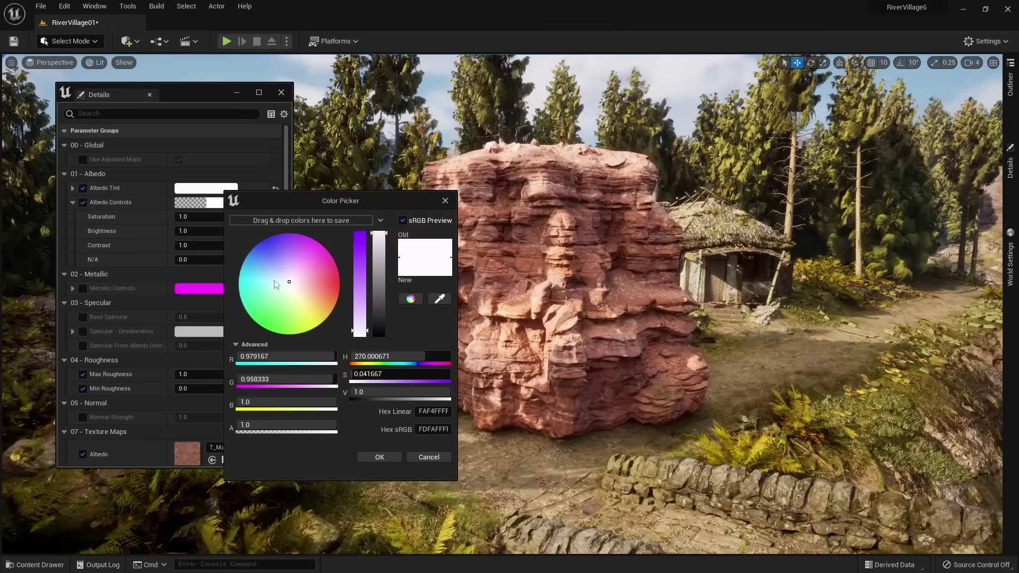
{"action": "left_click", "coordinate": [276, 296]}
{"action": "left_click_drag", "start_coordinate": [299, 277], "coordinate": [296, 271]}
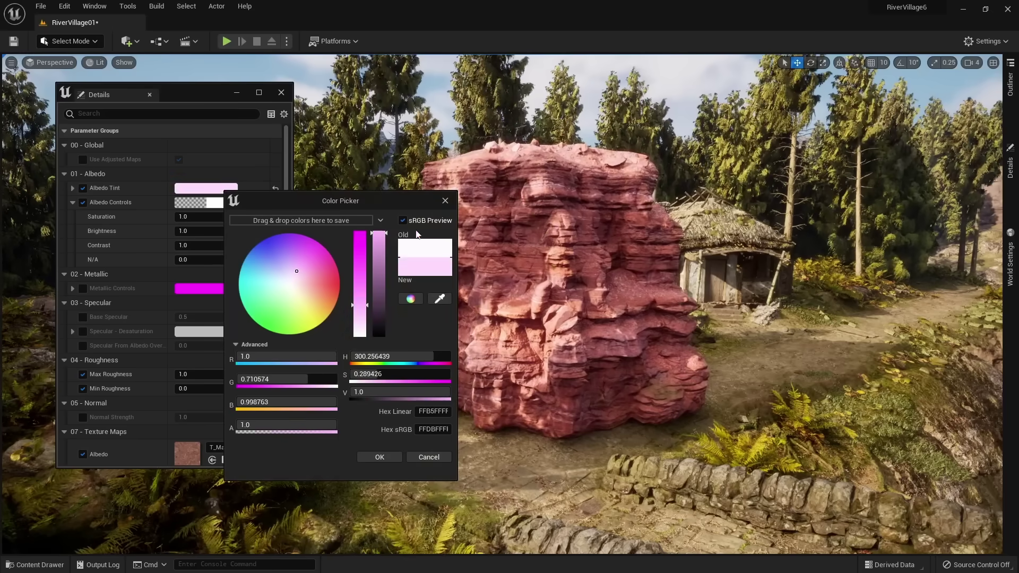
{"action": "left_click", "coordinate": [445, 202]}
{"action": "mouse_move", "coordinate": [441, 264]}
{"action": "right_mouse_down"}
{"action": "mouse_move", "coordinate": [422, 263]}
{"action": "mouse_move", "coordinate": [444, 263]}
{"action": "right_mouse_up"}
{"action": "scroll", "coordinate": [141, 342], "scroll_direction": "down", "scroll_amount": 3}
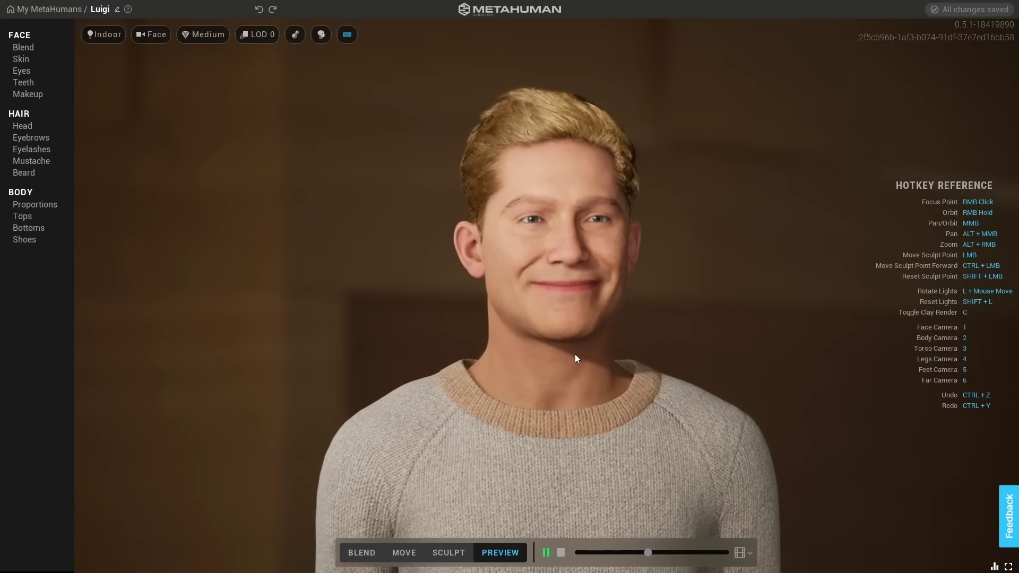
Step: Pause the facial animation preview and switch to Sculpt, orbiting to inspect the face
{"action": "left_click", "coordinate": [547, 553]}
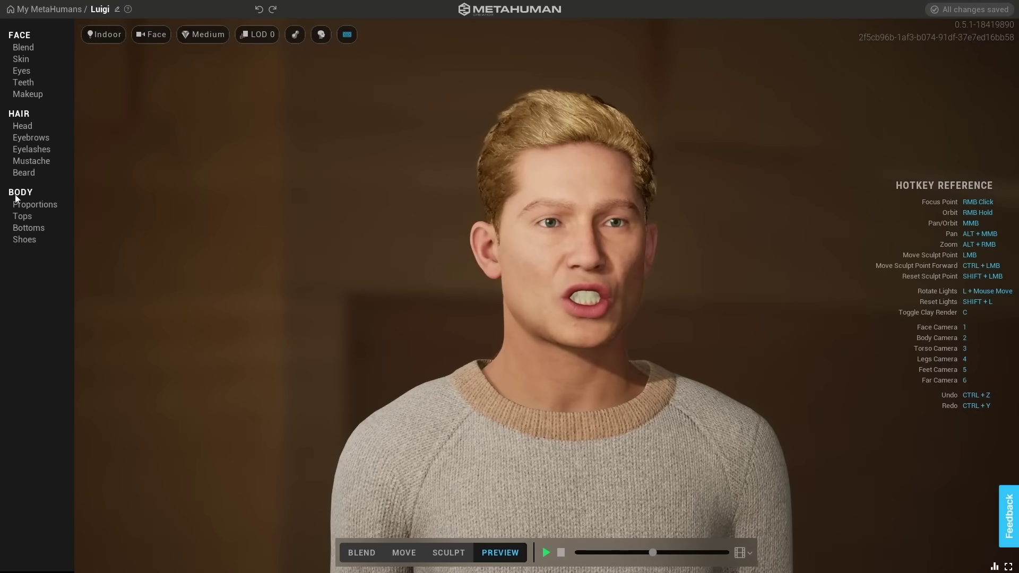
{"action": "left_click", "coordinate": [449, 552]}
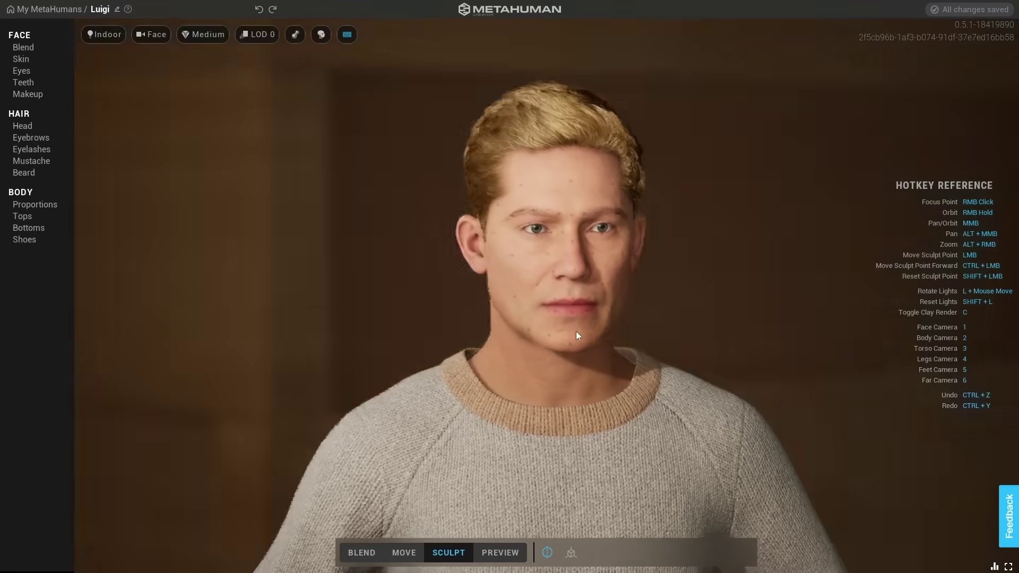
{"action": "mouse_move", "coordinate": [576, 331]}
{"action": "right_mouse_down"}
{"action": "mouse_move", "coordinate": [712, 328]}
{"action": "mouse_move", "coordinate": [664, 230]}
{"action": "right_mouse_up"}
{"action": "left_click_drag", "start_coordinate": [651, 232], "coordinate": [659, 268]}
{"action": "mouse_move", "coordinate": [785, 221]}
{"action": "right_mouse_down"}
{"action": "mouse_move", "coordinate": [396, 364]}
{"action": "mouse_move", "coordinate": [300, 359]}
{"action": "right_mouse_up"}
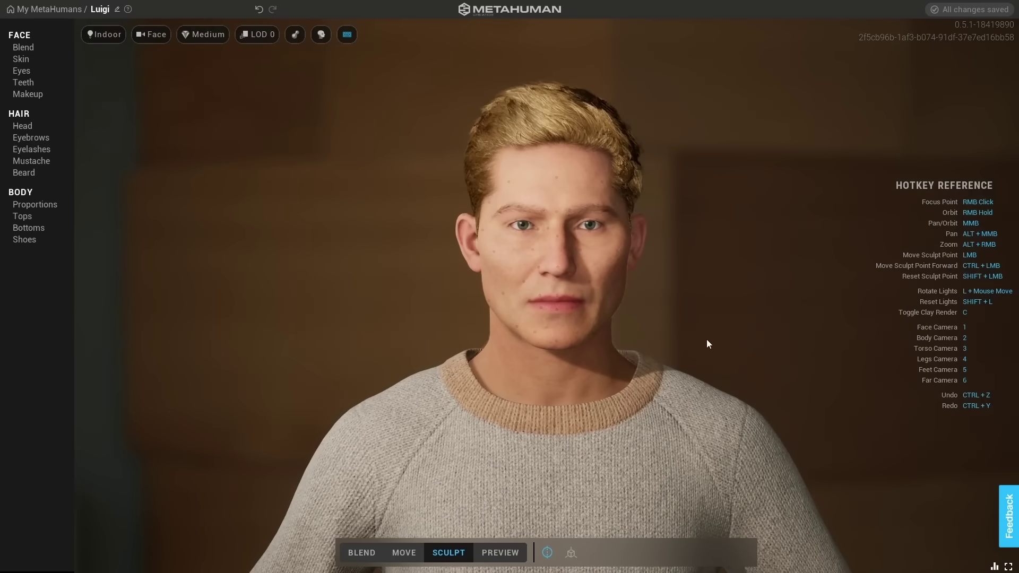
Step: Give the character a tall pompadour, a long full mustache, and an average-height body
{"action": "left_click", "coordinate": [40, 128]}
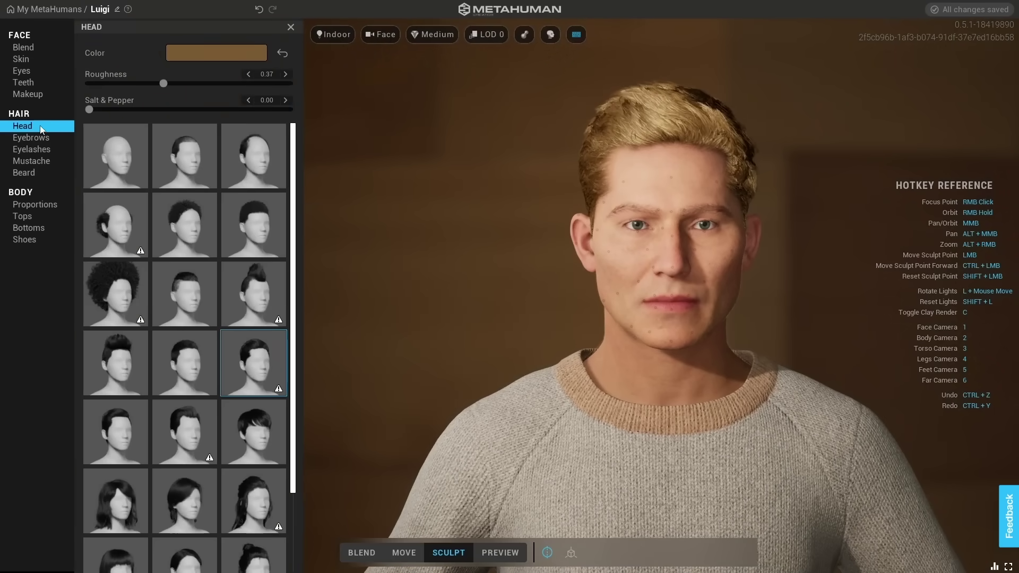
{"action": "left_click", "coordinate": [129, 358]}
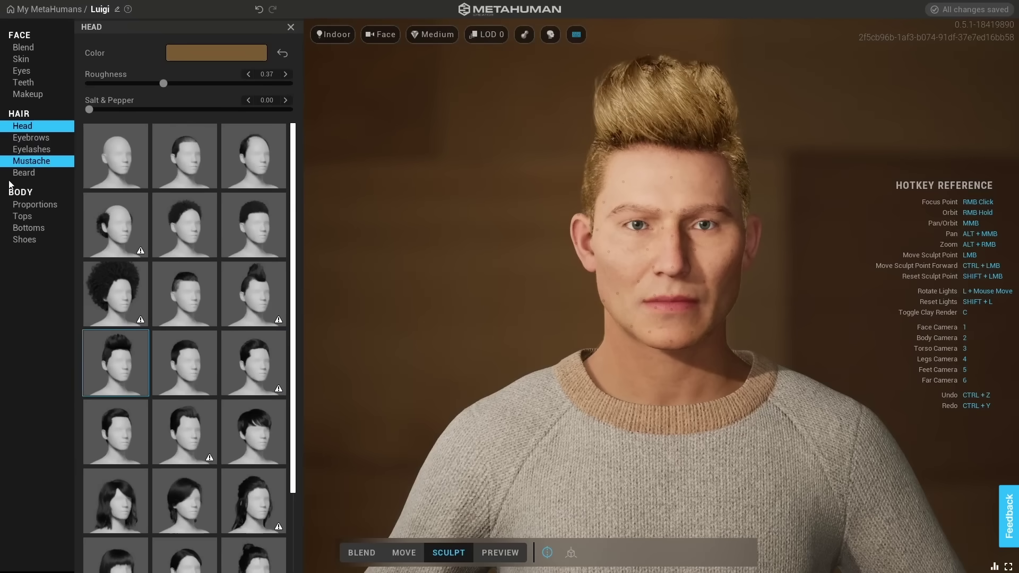
{"action": "left_click", "coordinate": [113, 306]}
{"action": "scroll", "coordinate": [708, 418], "scroll_direction": "down", "scroll_amount": 5}
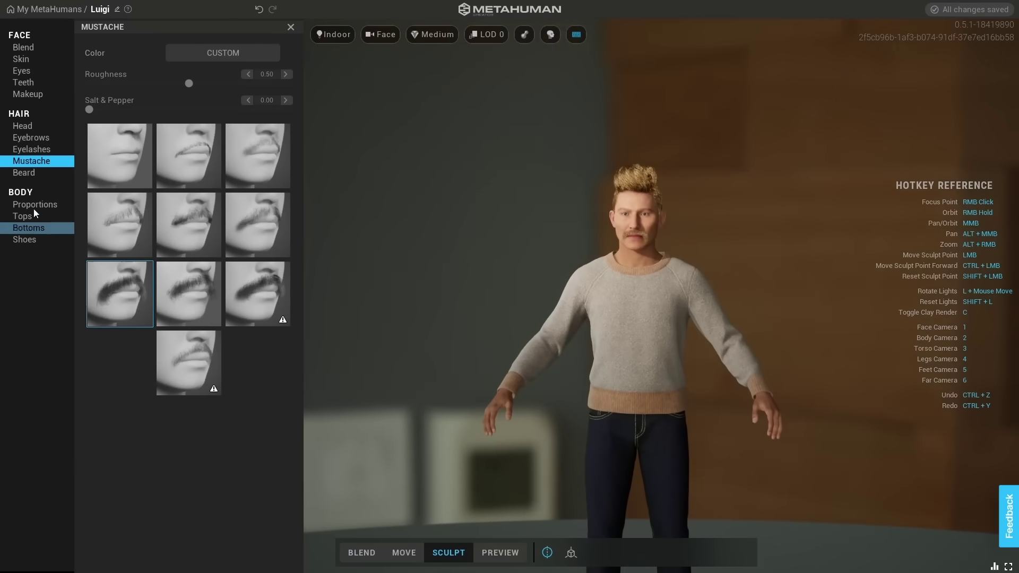
{"action": "left_click", "coordinate": [251, 332]}
{"action": "key", "text": "1"}
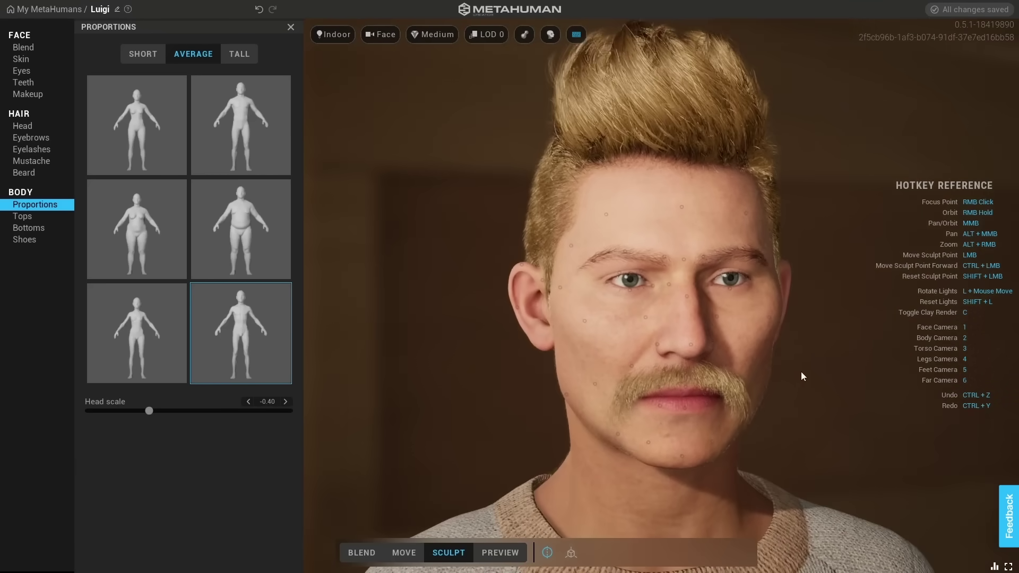
{"action": "scroll", "coordinate": [730, 317], "scroll_direction": "down", "scroll_amount": 3}
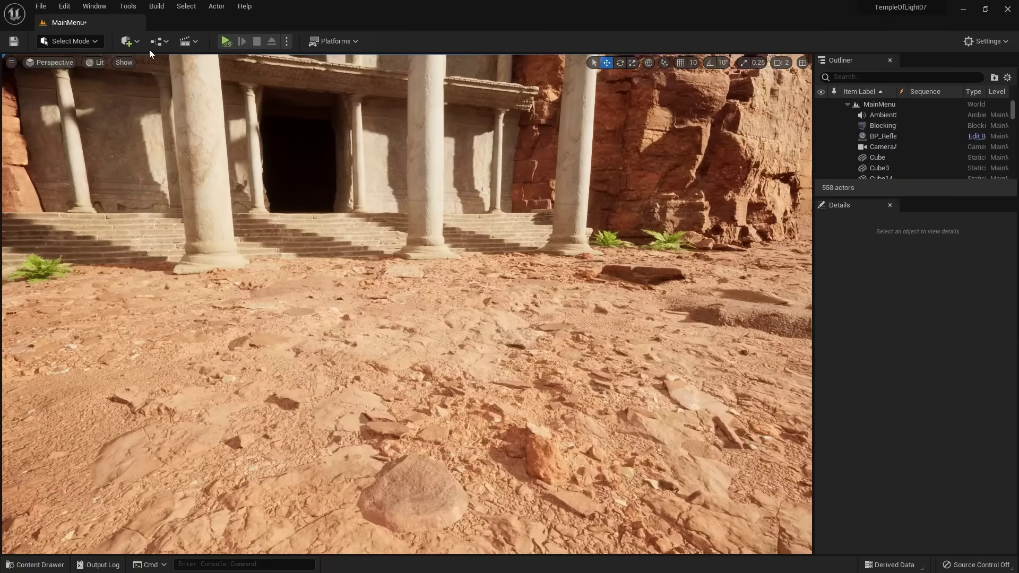
{"action": "left_click", "coordinate": [130, 41]}
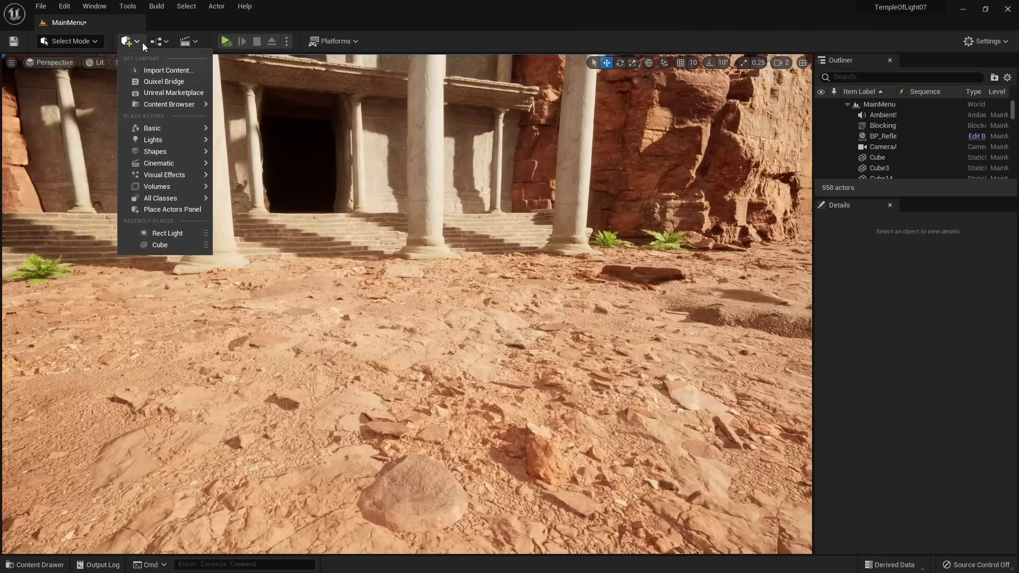
Step: Download the Kristofer MetaHuman from Quixel Bridge's My MetaHumans
{"action": "left_click", "coordinate": [159, 82]}
{"action": "left_click", "coordinate": [119, 278]}
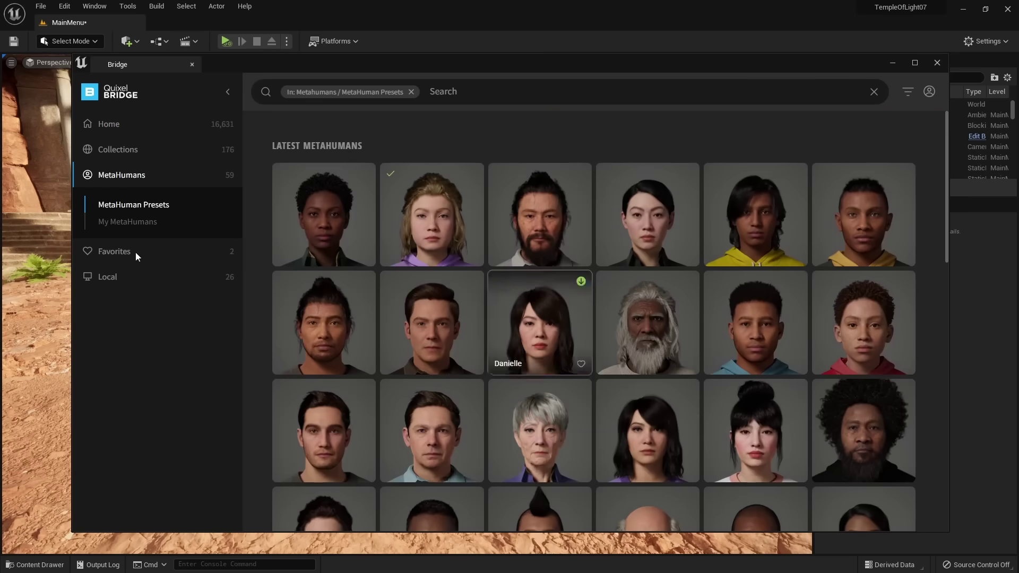
{"action": "left_click", "coordinate": [117, 223]}
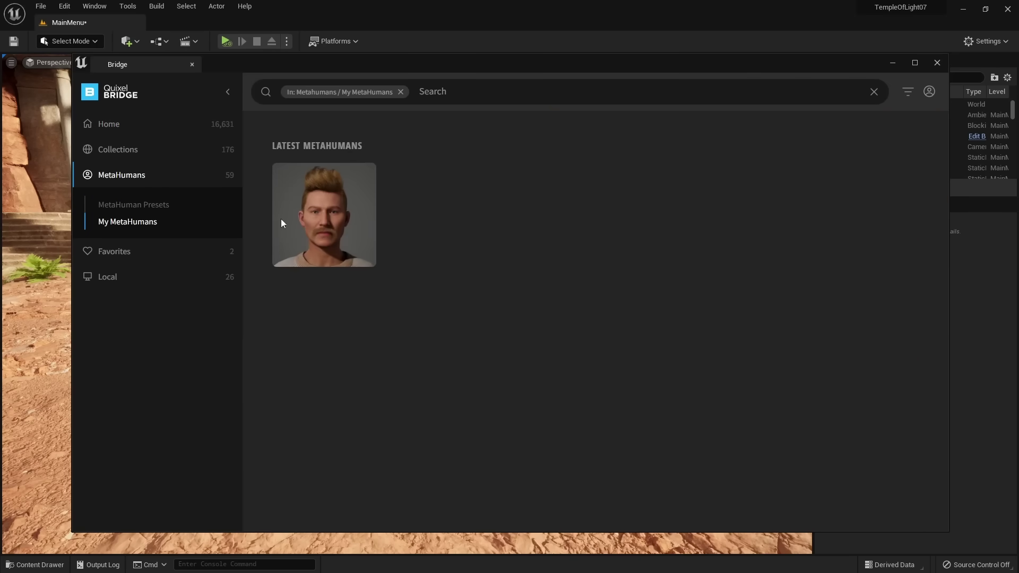
{"action": "left_click", "coordinate": [317, 220]}
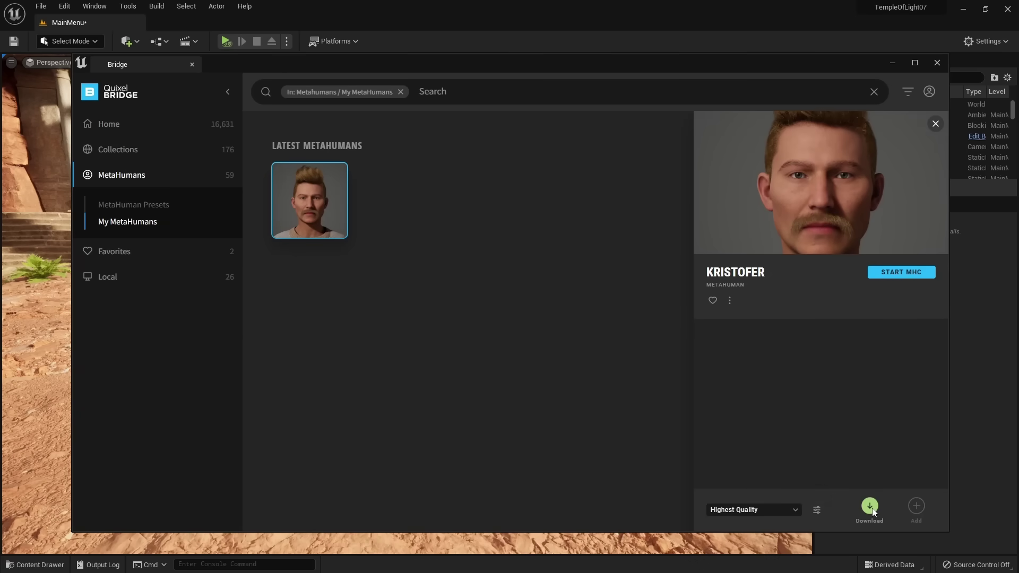
{"action": "left_click", "coordinate": [216, 51]}
Step: Place BP_Kristofer from the Content Drawer in the temple courtyard and rotate it to face the view
{"action": "right_click_drag", "start_coordinate": [396, 317], "coordinate": [372, 348]}
{"action": "key", "text": "ctrl+space"}
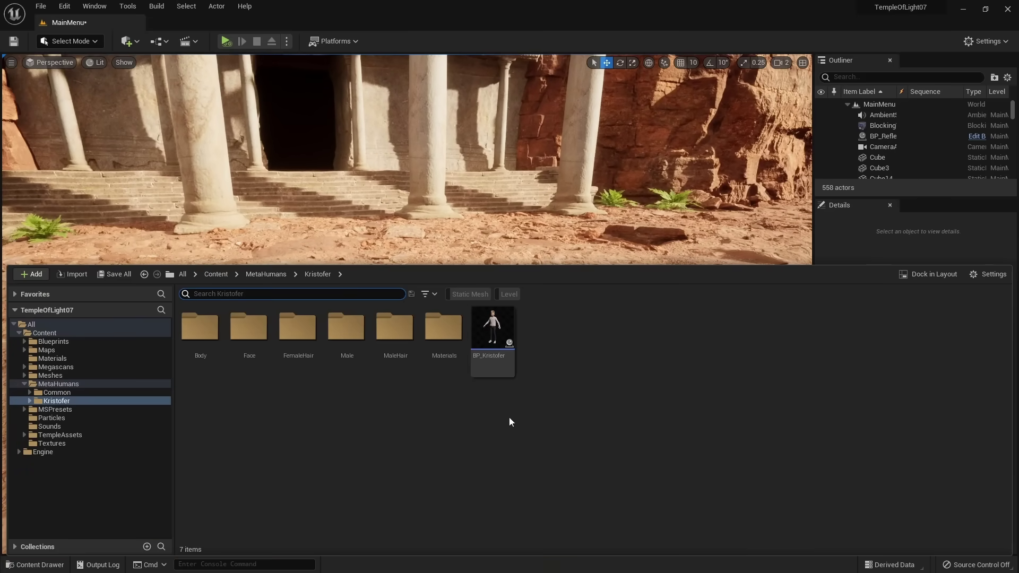
{"action": "left_click_drag", "start_coordinate": [488, 340], "coordinate": [388, 407]}
{"action": "key", "text": "e"}
{"action": "key", "text": "w"}
{"action": "scroll", "coordinate": [414, 319], "scroll_direction": "up", "scroll_amount": 3}
{"action": "scroll", "coordinate": [407, 304], "scroll_direction": "down", "scroll_amount": 3}
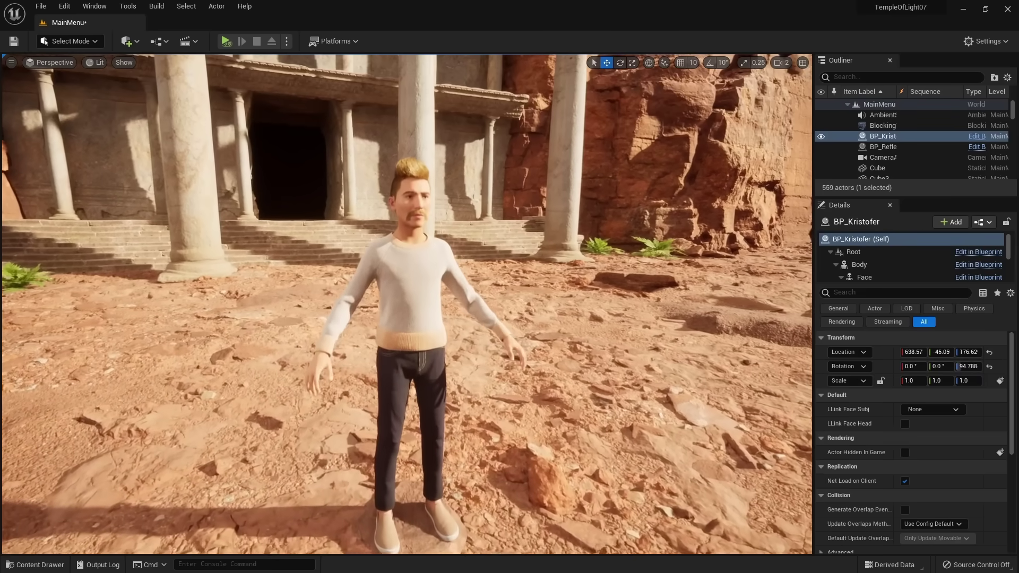
Step: Enter Animation Mode and drag the CTRL_C_jaw control down to open the mouth wide
{"action": "scroll", "coordinate": [407, 304], "scroll_direction": "up", "scroll_amount": 3}
{"action": "scroll", "coordinate": [406, 304], "scroll_direction": "up", "scroll_amount": 5}
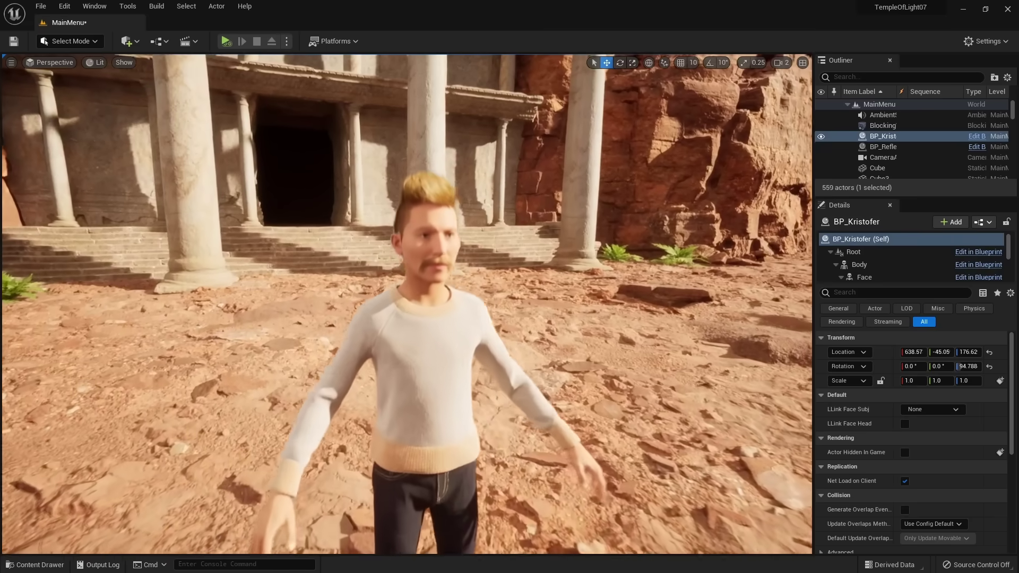
{"action": "key", "text": "shift+8"}
{"action": "scroll", "coordinate": [550, 302], "scroll_direction": "up", "scroll_amount": 4}
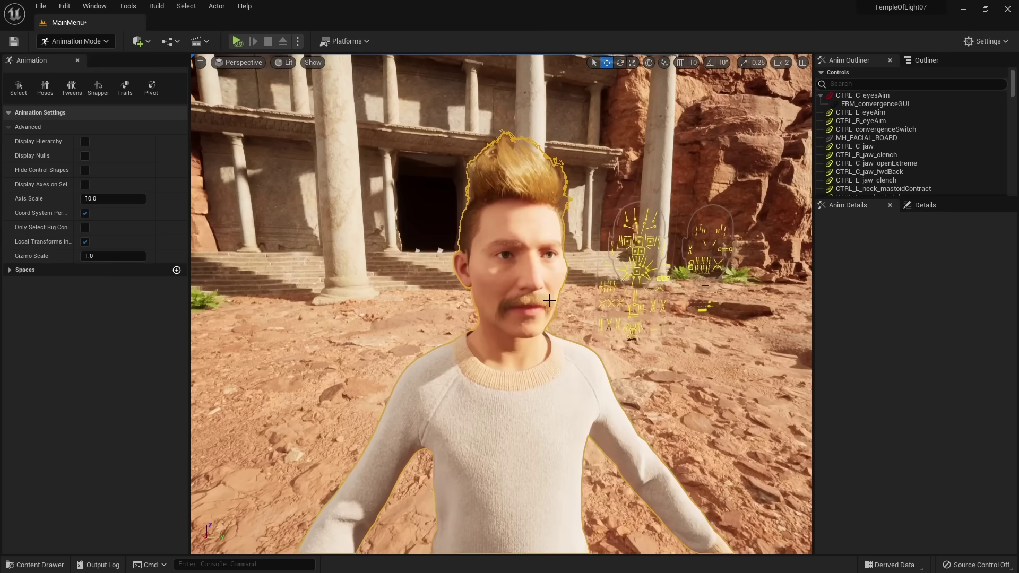
{"action": "scroll", "coordinate": [550, 302], "scroll_direction": "up", "scroll_amount": 3}
{"action": "left_click", "coordinate": [595, 311]}
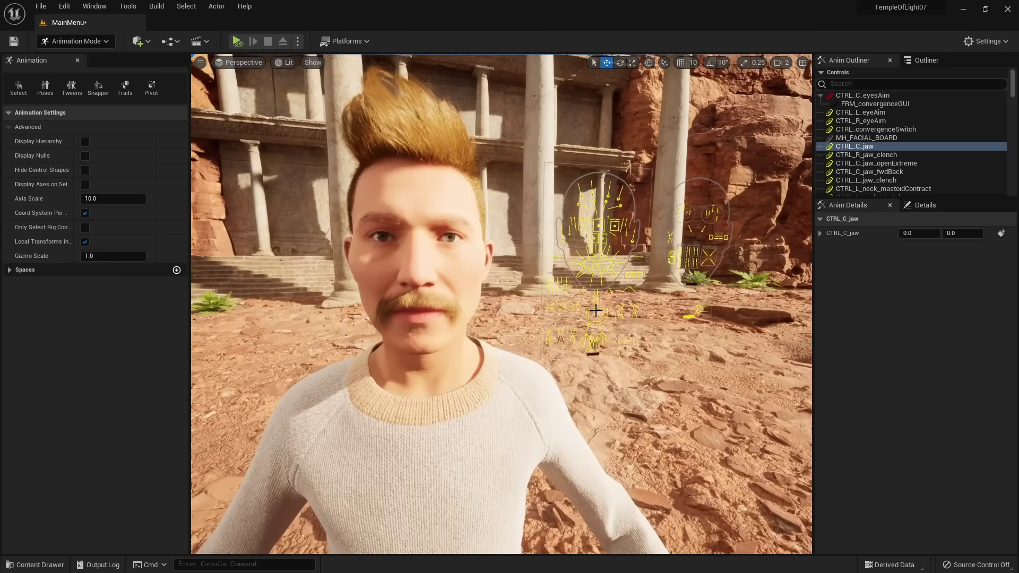
{"action": "left_click_drag", "start_coordinate": [597, 278], "coordinate": [597, 301]}
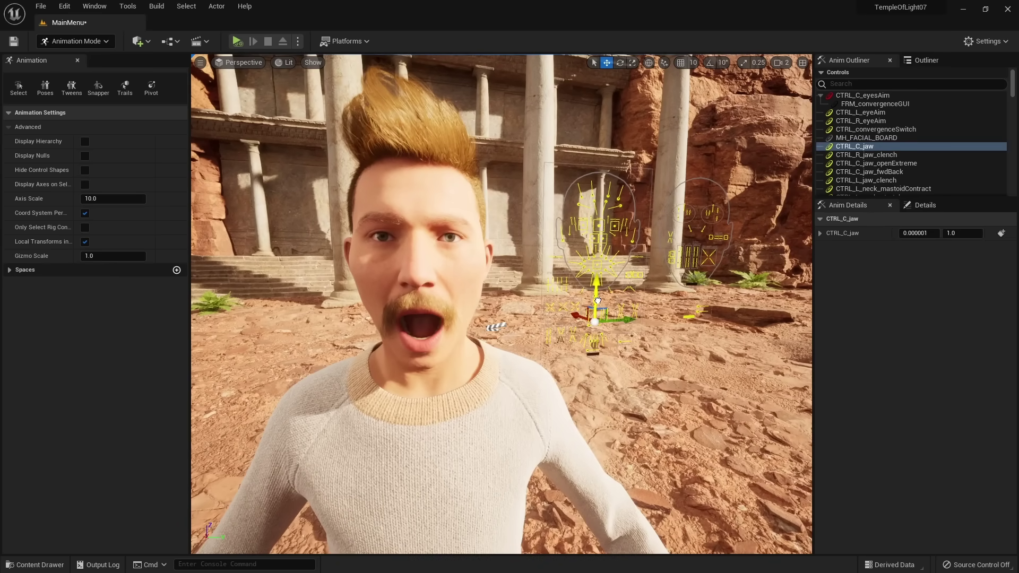
{"action": "left_click", "coordinate": [603, 223]}
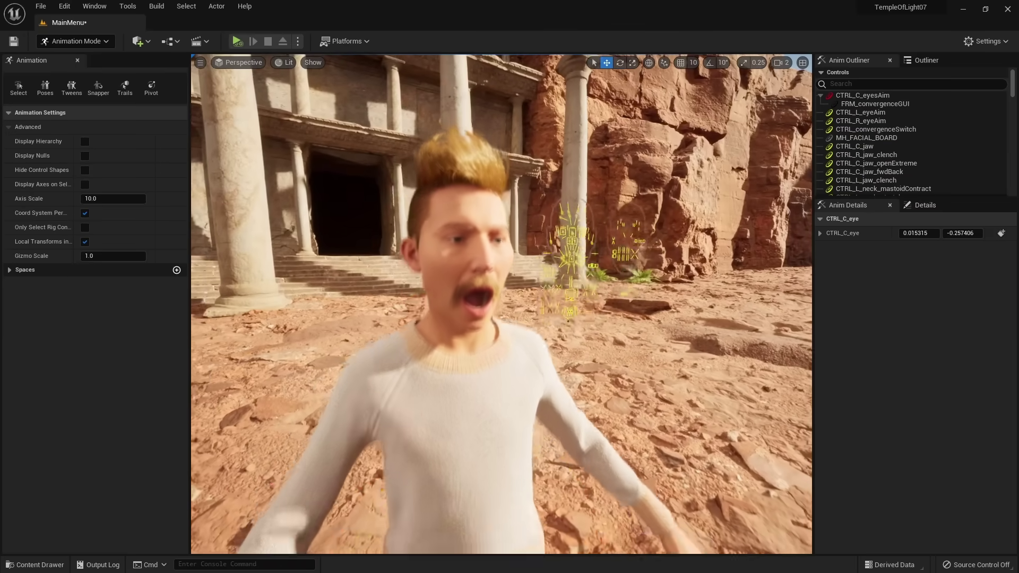
Step: Rotate upperarm_l_fk_ctrl upward to raise the left arm outward from the body
{"action": "left_click", "coordinate": [531, 311]}
{"action": "key", "text": "e"}
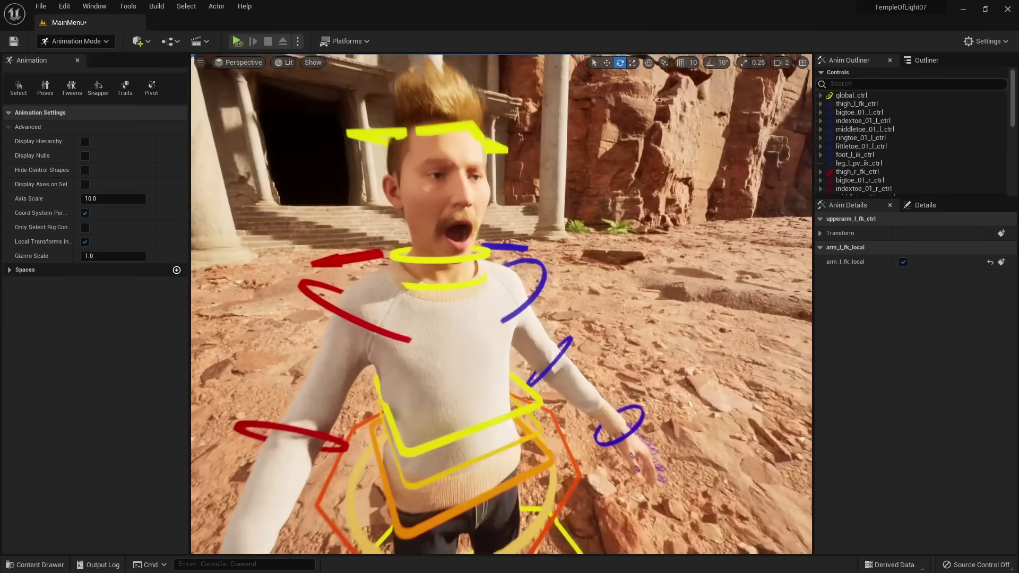
{"action": "left_click_drag", "start_coordinate": [533, 318], "coordinate": [552, 276]}
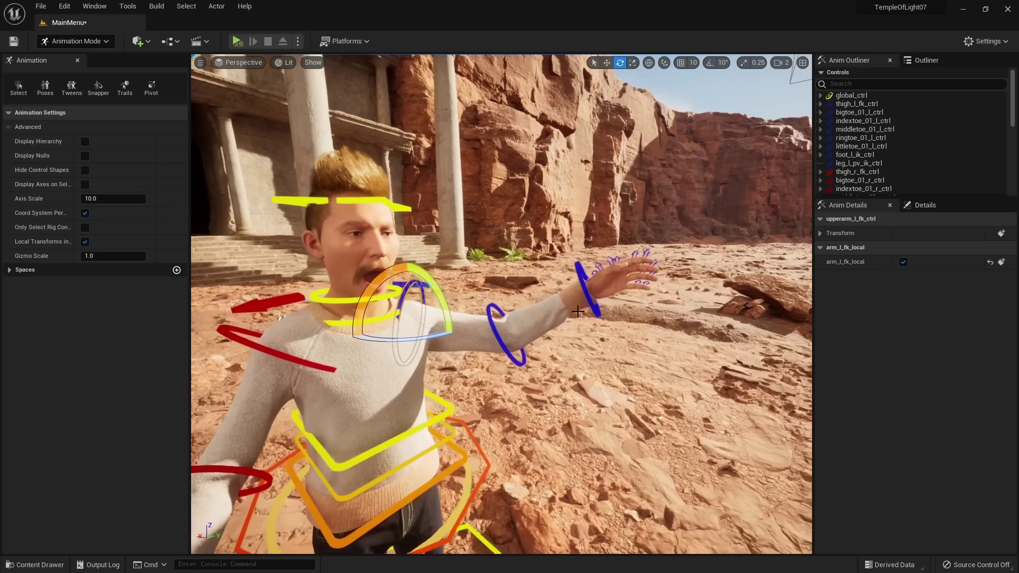
{"action": "left_click", "coordinate": [589, 257]}
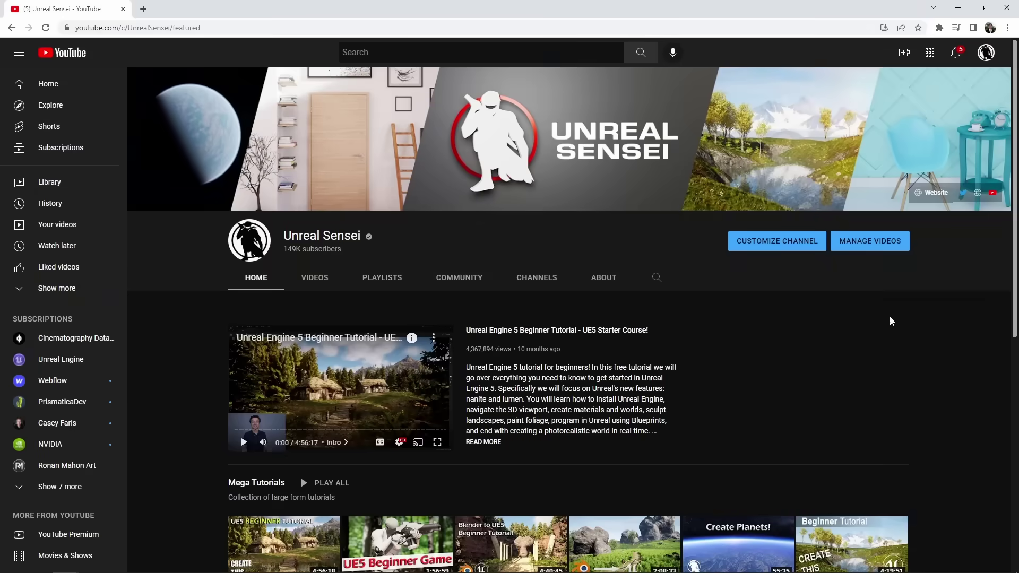
Step: Open the '3D Modeling in UE4' donut tutorial from the channel's VIDEOS uploads and watch it full screen
{"action": "middle_click_drag", "start_coordinate": [906, 322], "coordinate": [905, 335]}
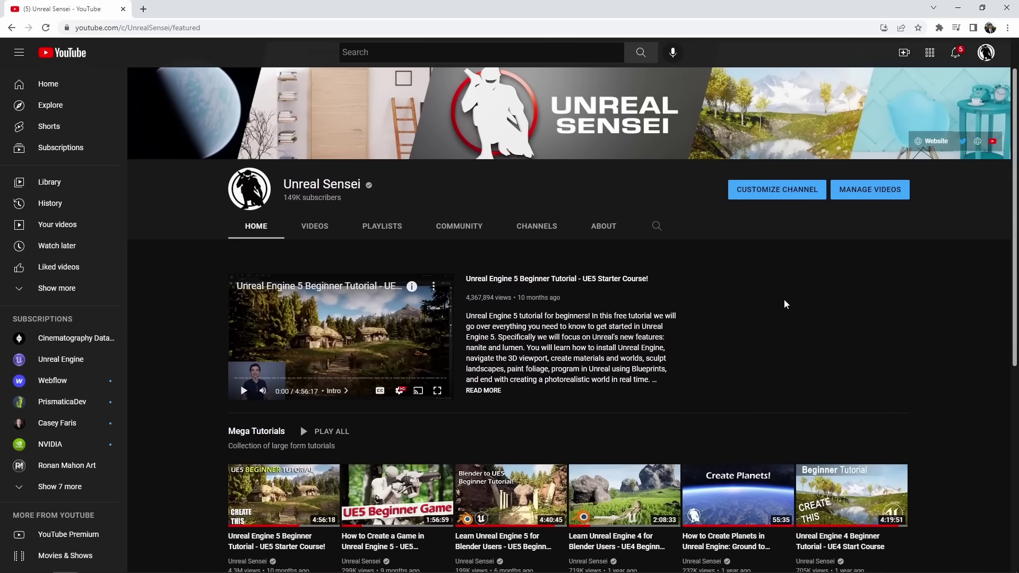
{"action": "left_click", "coordinate": [340, 230]}
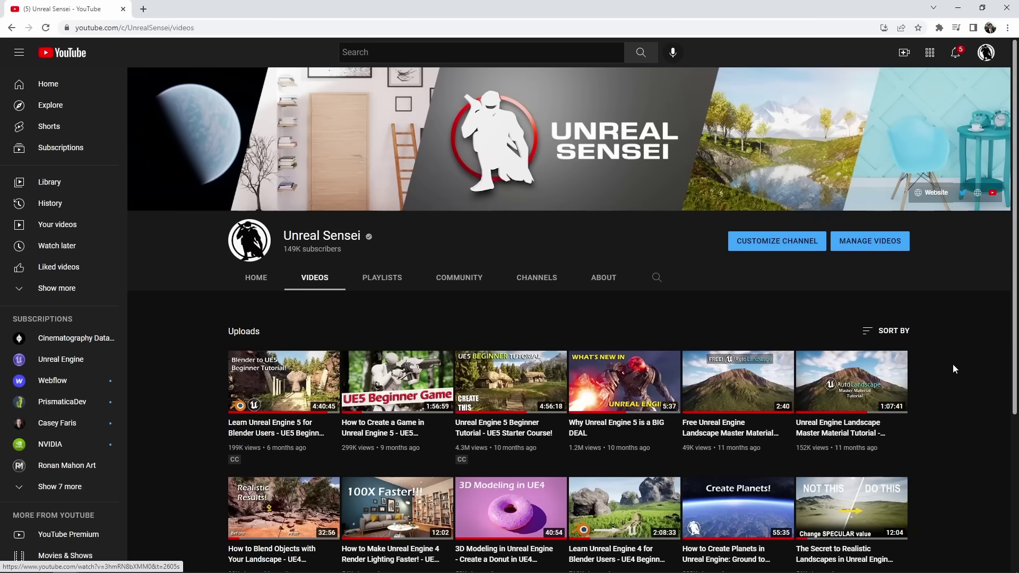
{"action": "scroll", "coordinate": [949, 383], "scroll_direction": "down", "scroll_amount": 2}
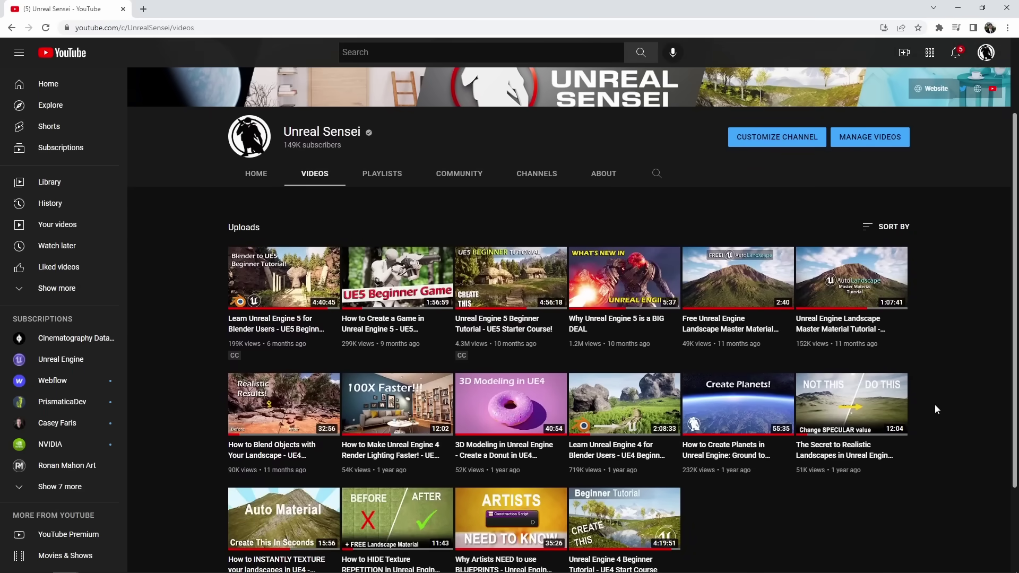
{"action": "scroll", "coordinate": [939, 412], "scroll_direction": "down", "scroll_amount": 1}
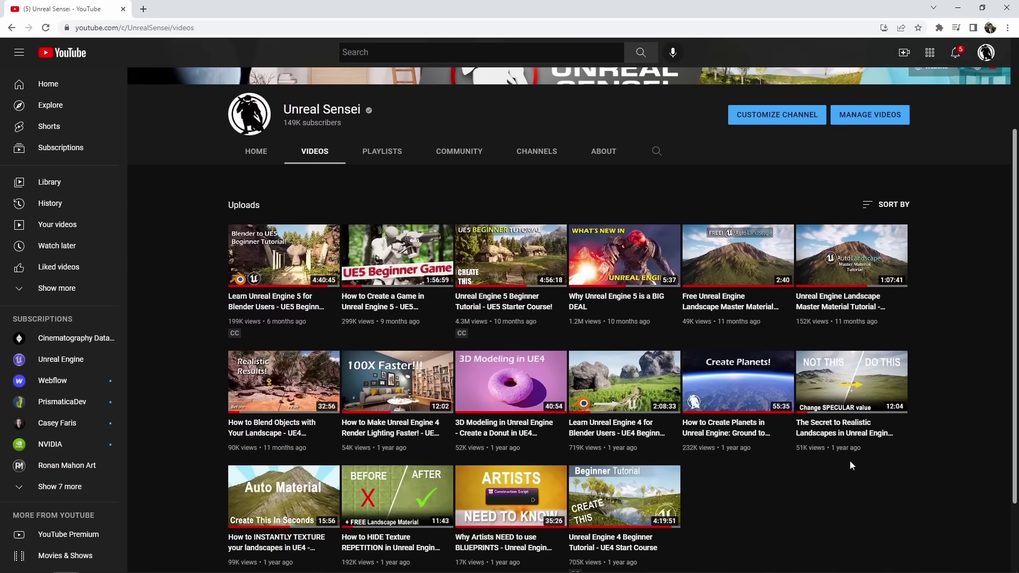
{"action": "left_click", "coordinate": [525, 391]}
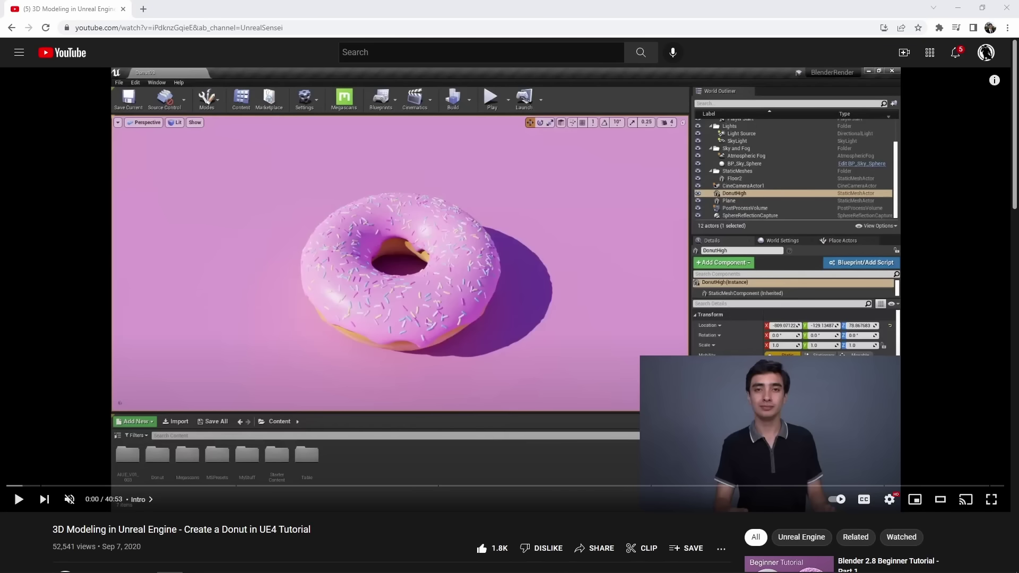
{"action": "key", "text": "f"}
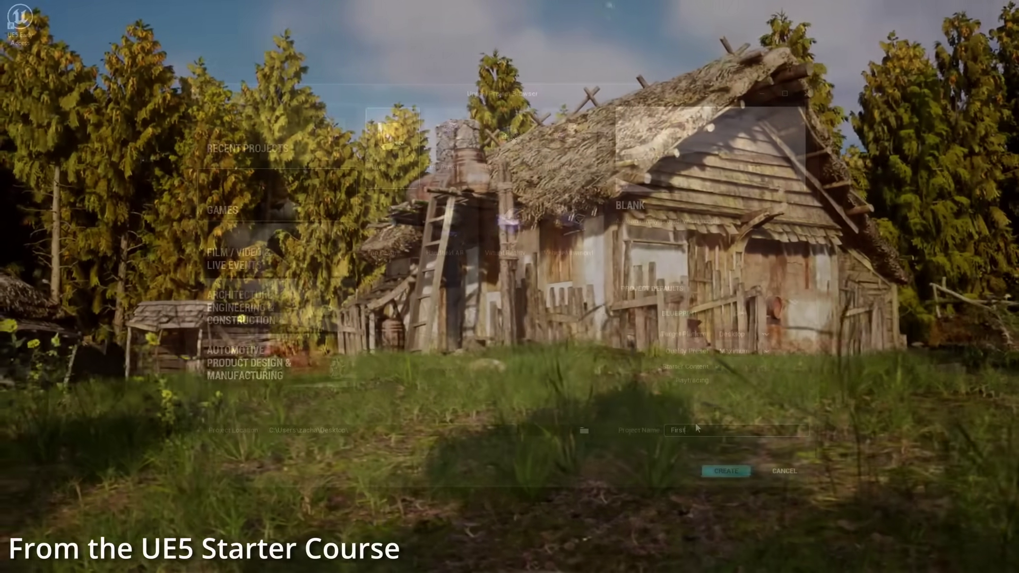
Step: Create the blank FirstProject project and Alt-drag the two chairs along X to duplicate them
{"action": "type", "text": "Project"}
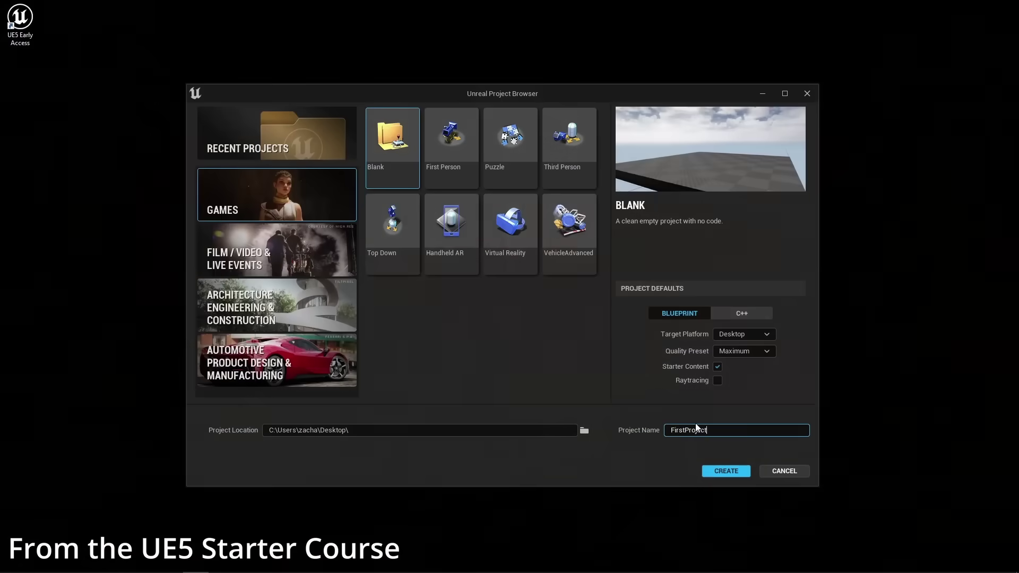
{"action": "left_click", "coordinate": [740, 475]}
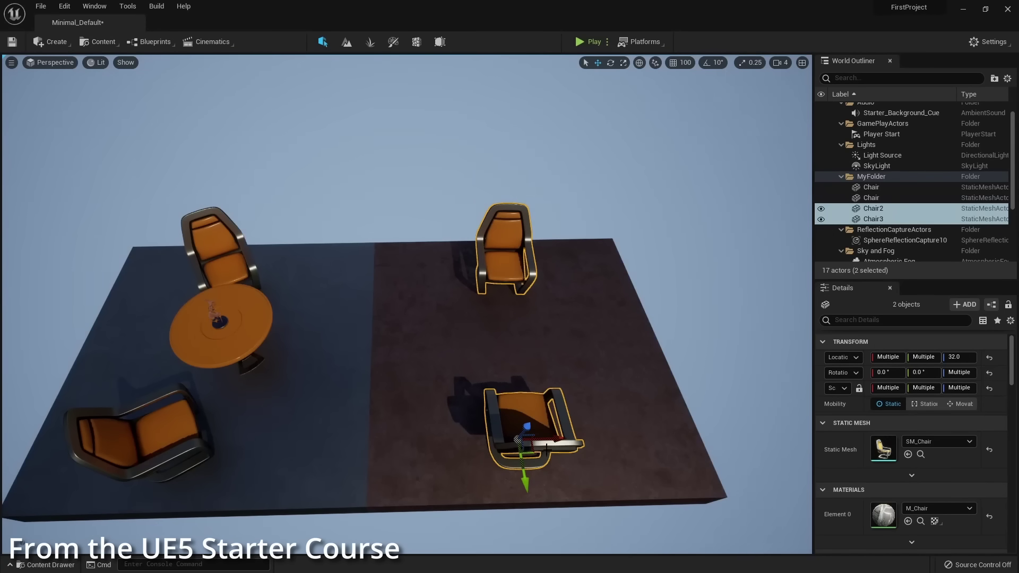
{"action": "left_click_drag", "start_coordinate": [547, 450], "coordinate": [478, 444], "text": "alt"}
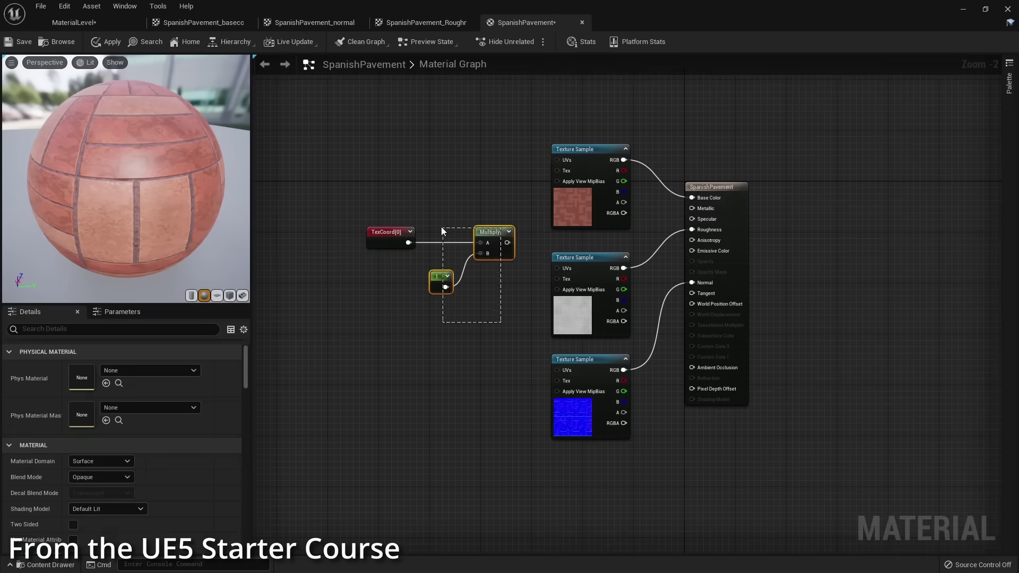
{"action": "left_click", "coordinate": [442, 231]}
{"action": "right_click_drag", "start_coordinate": [471, 300], "coordinate": [487, 313]}
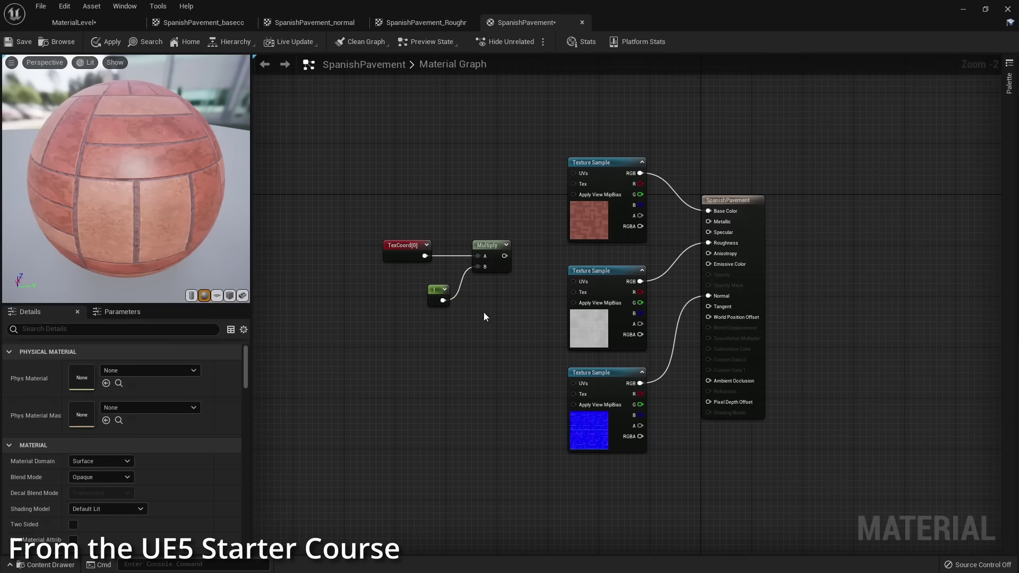